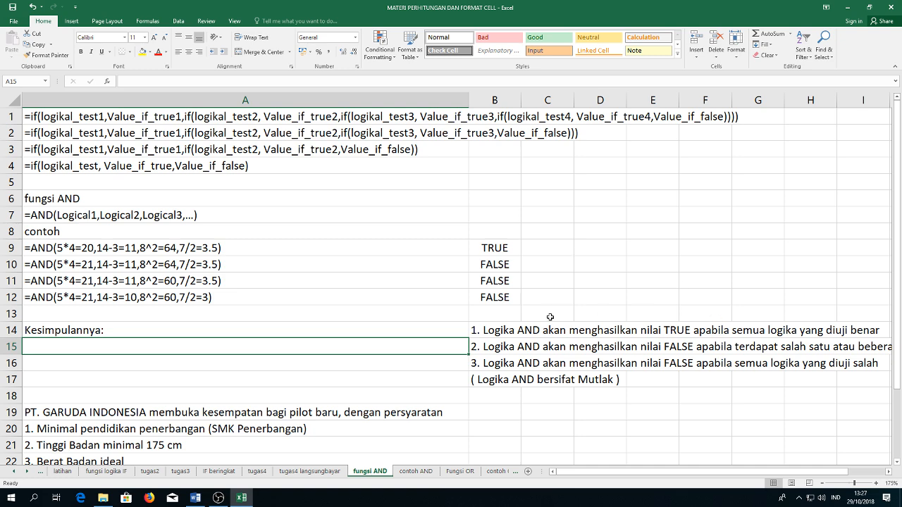
Step: Review the AND function heading and examine its general syntax in cell A7
left_click(279, 172)
left_click(197, 243)
left_click(199, 205)
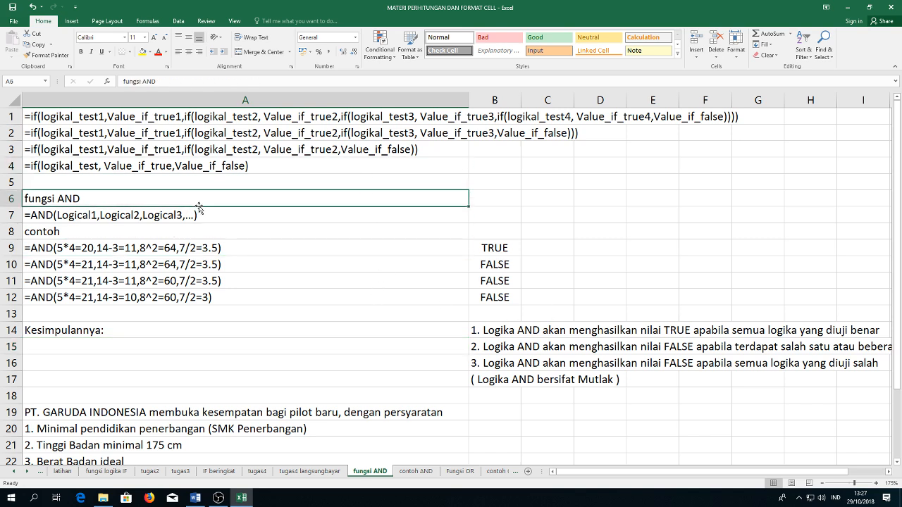
double_click(102, 215)
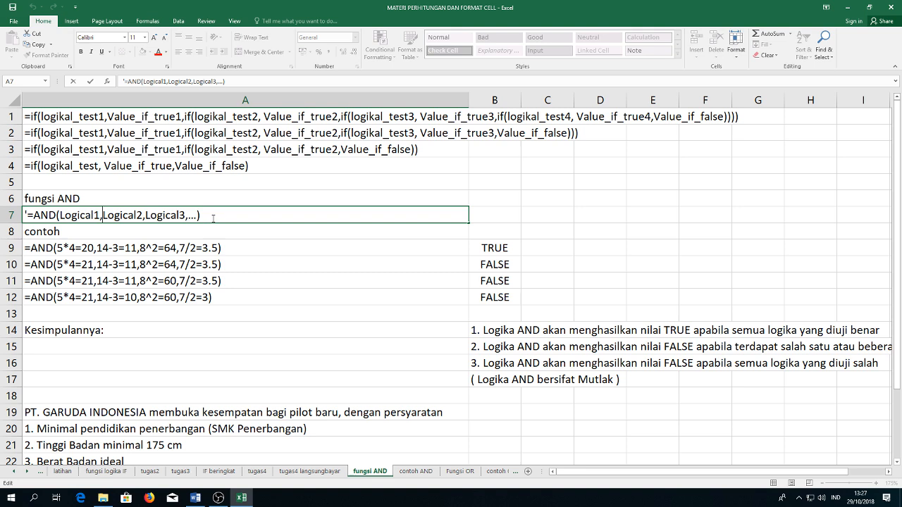
key("Escape")
Step: Examine the first AND example in A9 and inspect the matching working formula in B9
left_click(56, 244)
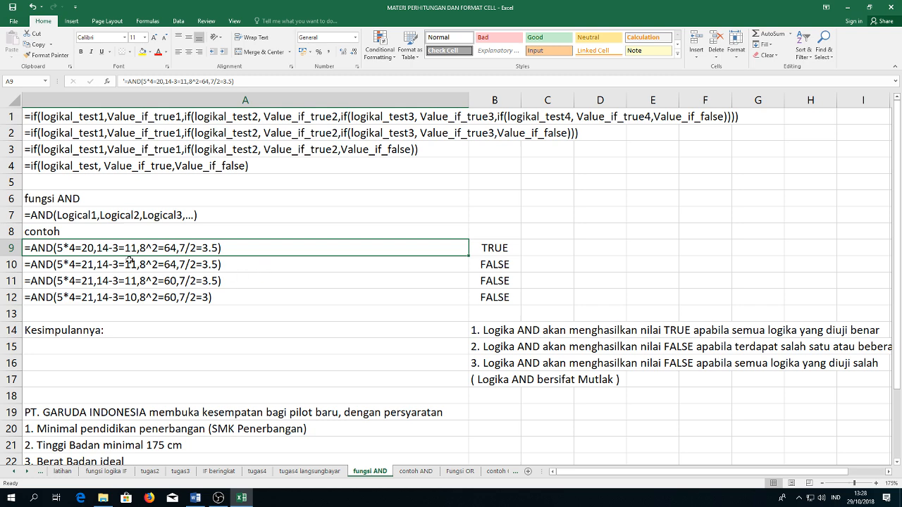
double_click(96, 250)
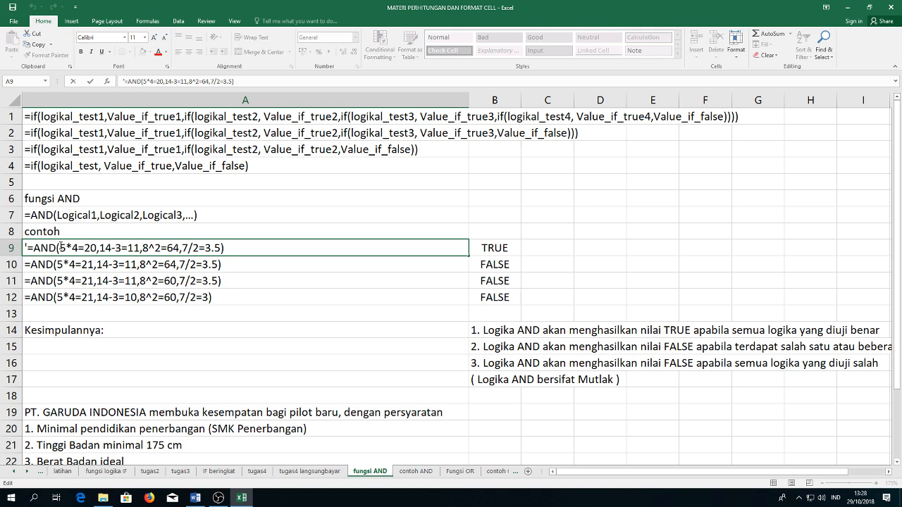
left_click_drag(61, 248, 224, 255)
key("Escape")
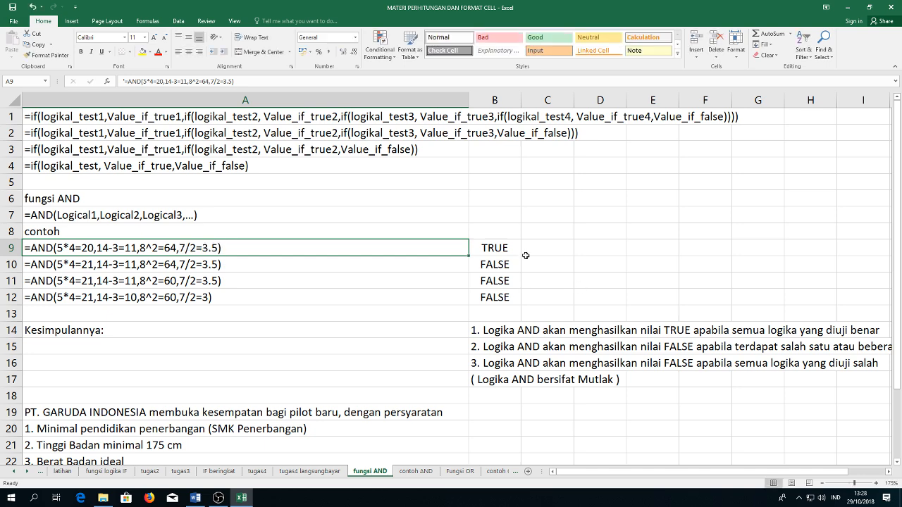
left_click(506, 248)
double_click(506, 249)
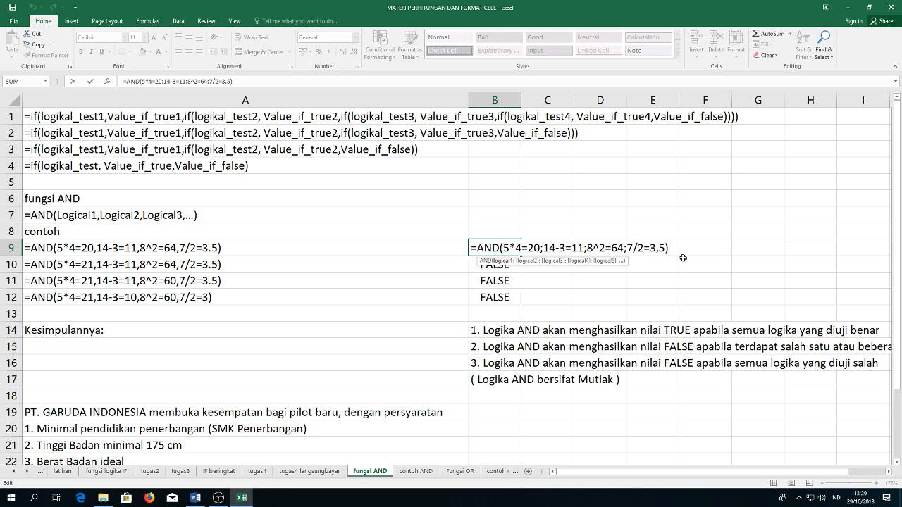
key("Return")
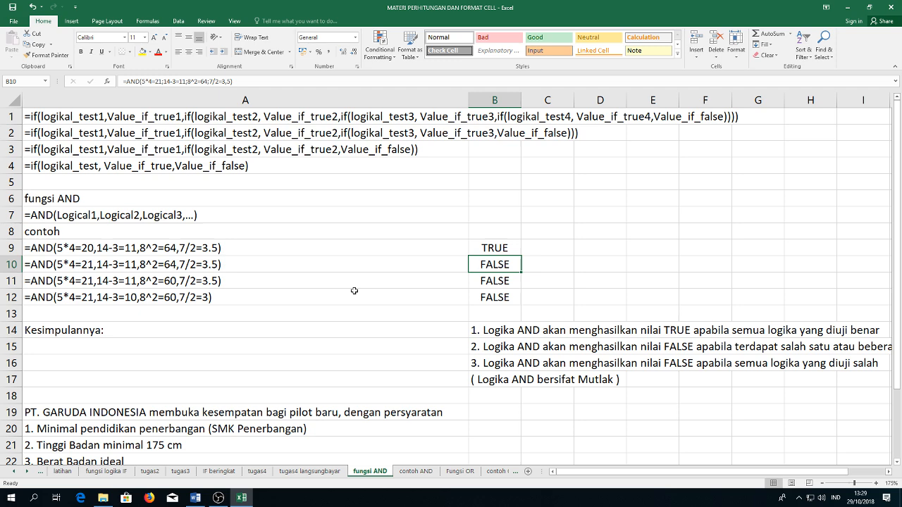
key("Up")
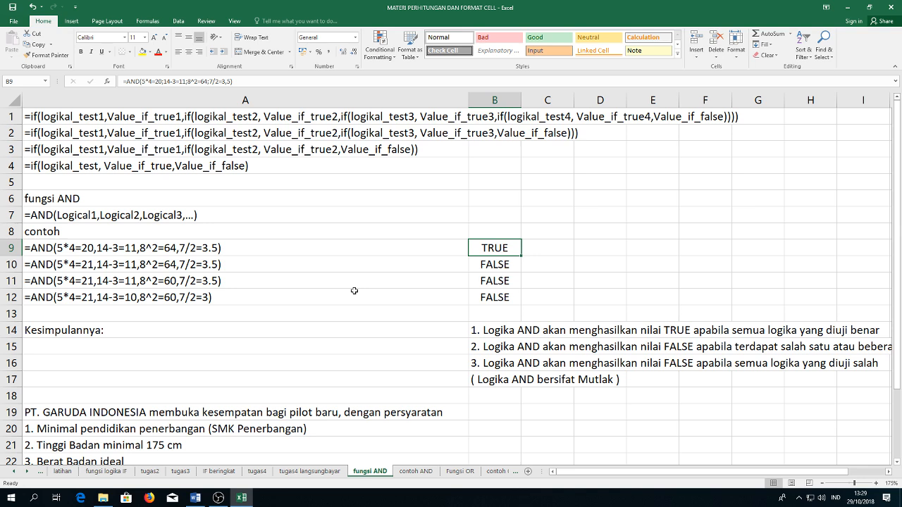
Step: Examine the 5*4=21 test of the second AND example in A10 and inspect its formula in B10
key("Left")
key("Down")
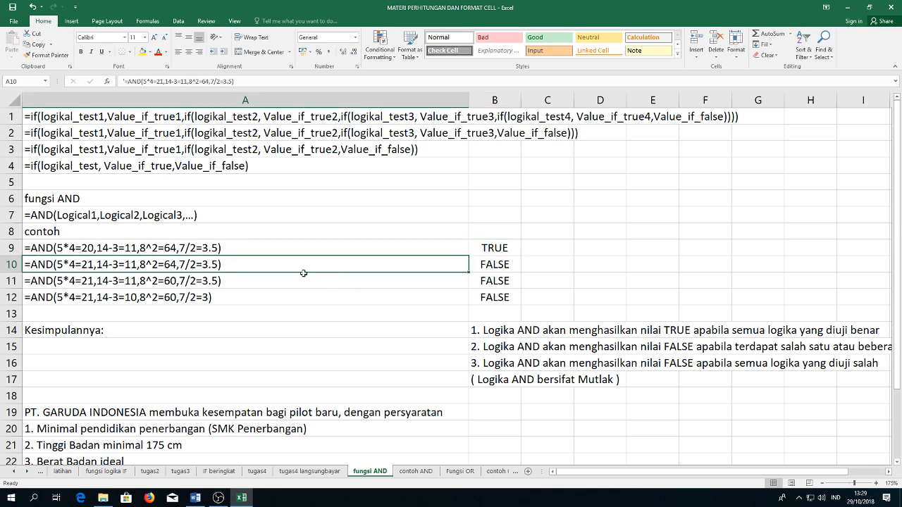
double_click(124, 262)
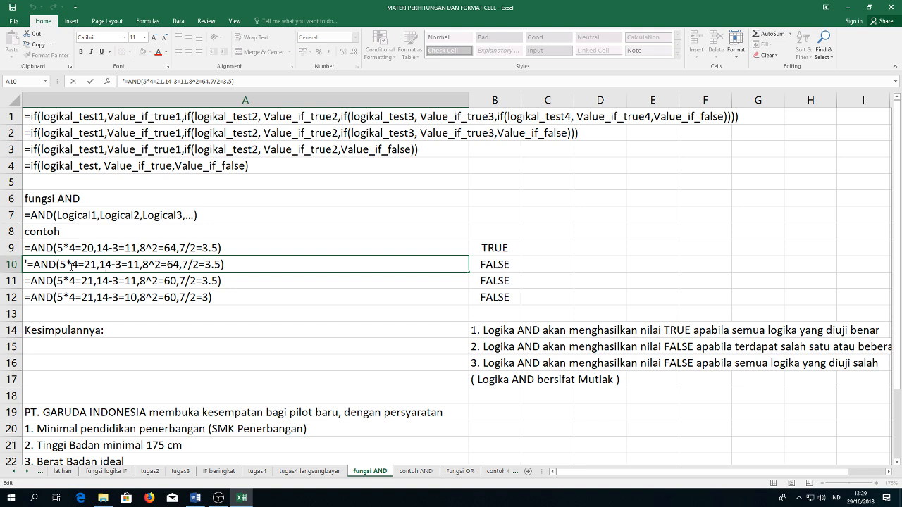
left_click_drag(60, 264, 77, 265)
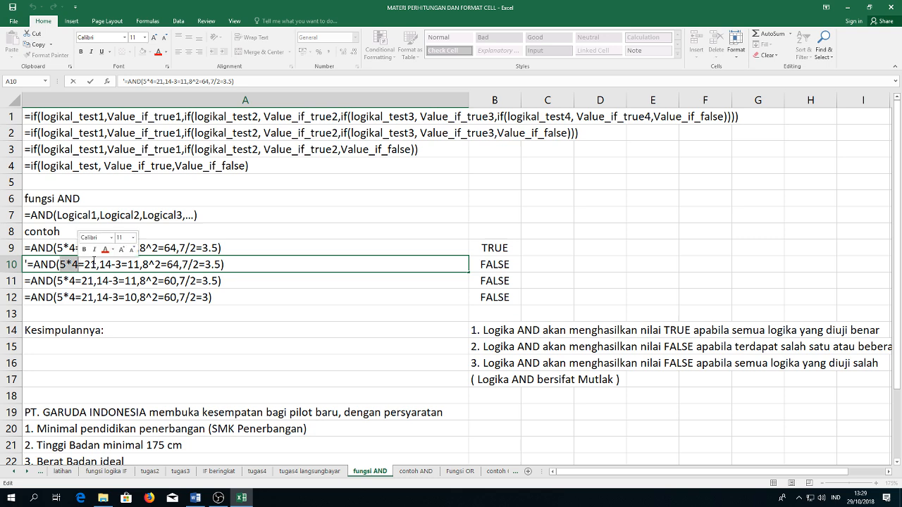
key("Escape")
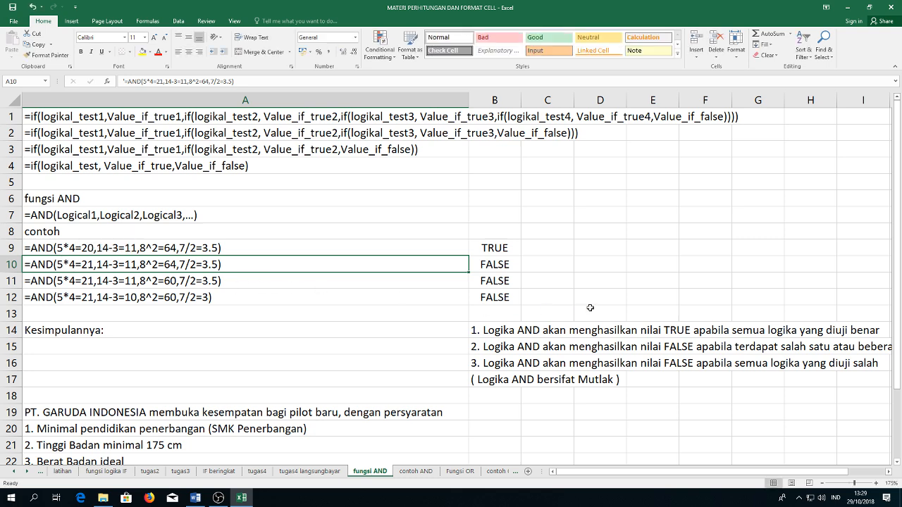
double_click(505, 264)
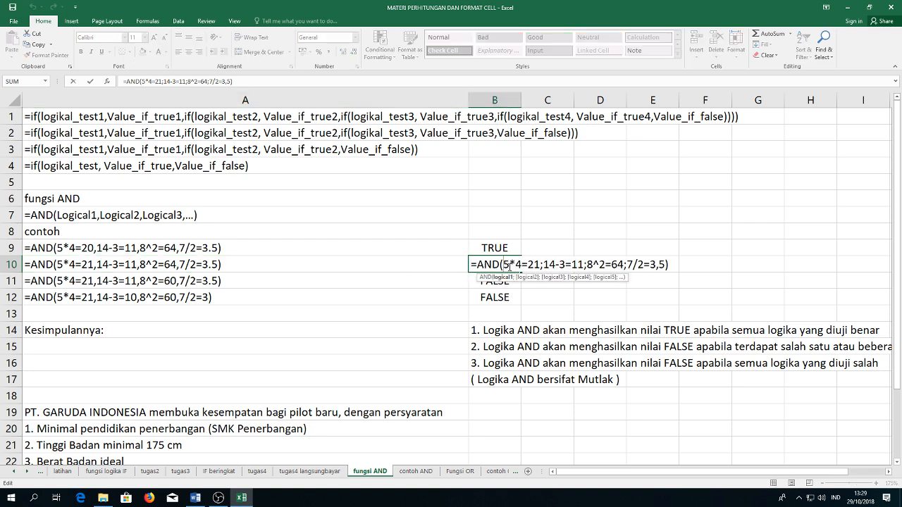
left_click_drag(540, 265, 534, 265)
key("Return")
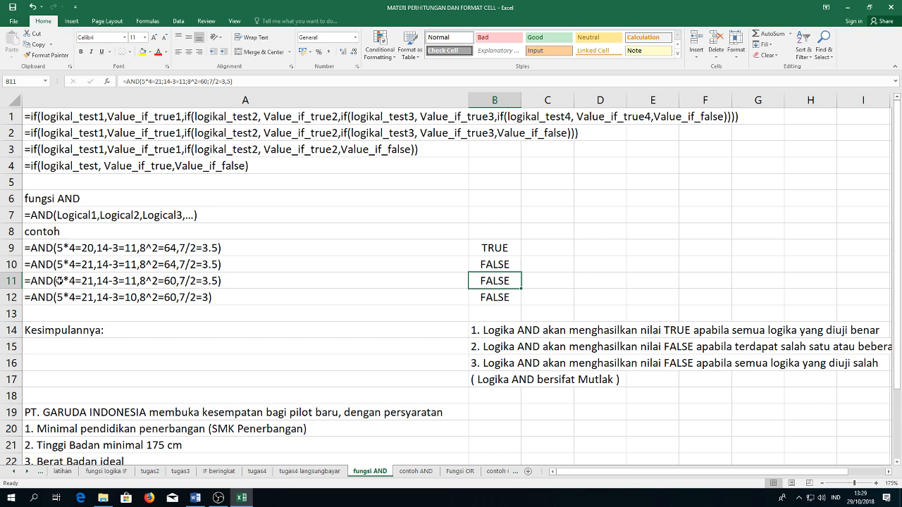
Step: Compare the third AND example's written conditions in A11 with the working formula in B11
double_click(59, 280)
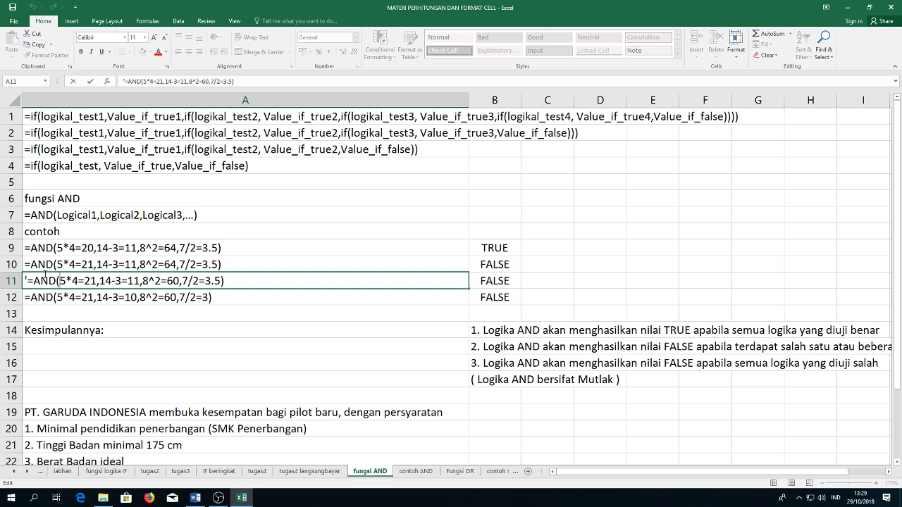
left_click_drag(60, 280, 99, 281)
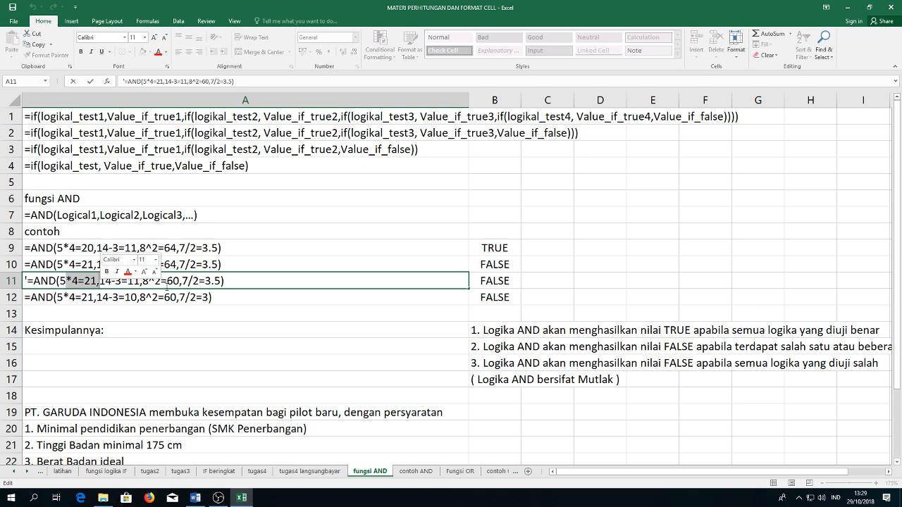
left_click(519, 284)
double_click(518, 283)
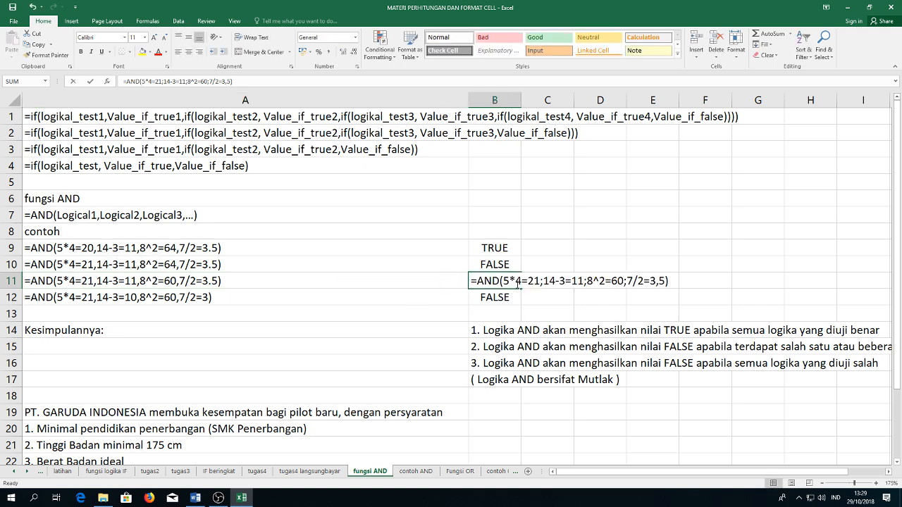
left_click_drag(624, 281, 509, 281)
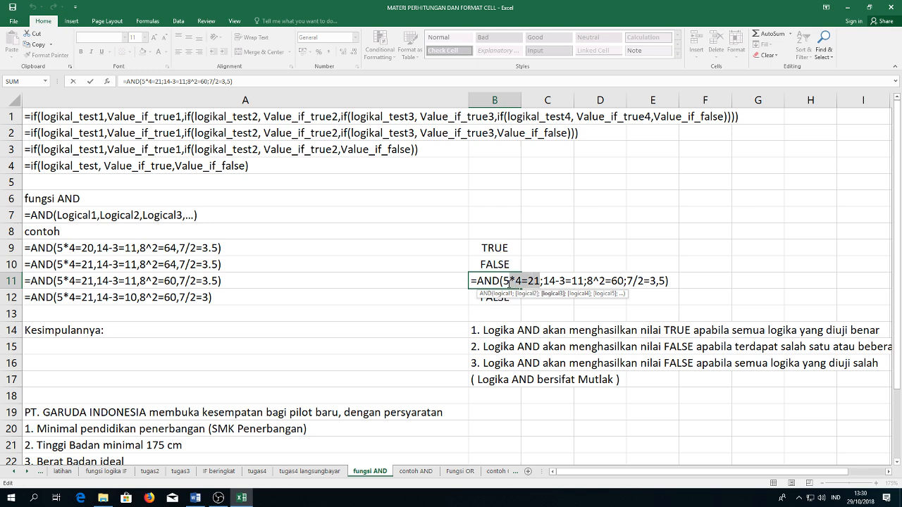
left_click(450, 286)
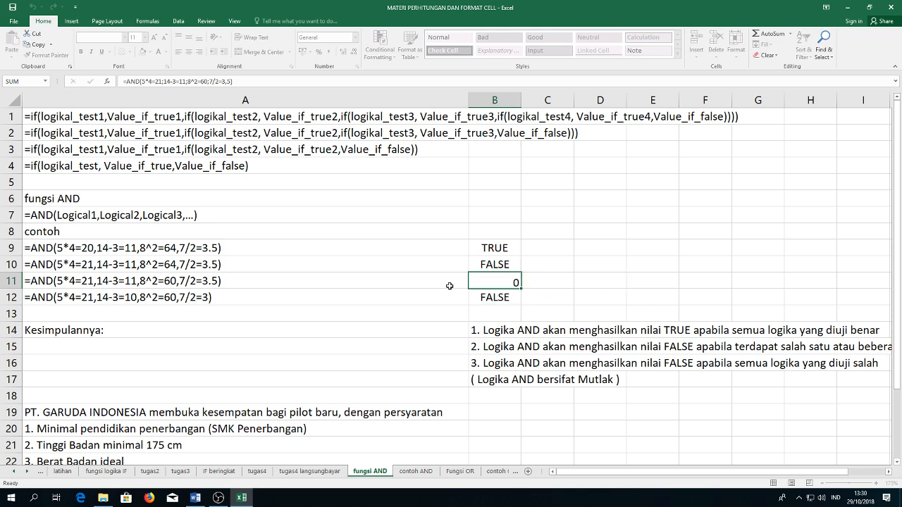
Step: Examine all the conditions of the fourth AND example in A12 and inspect its formula in B12
left_click(26, 296)
double_click(25, 297)
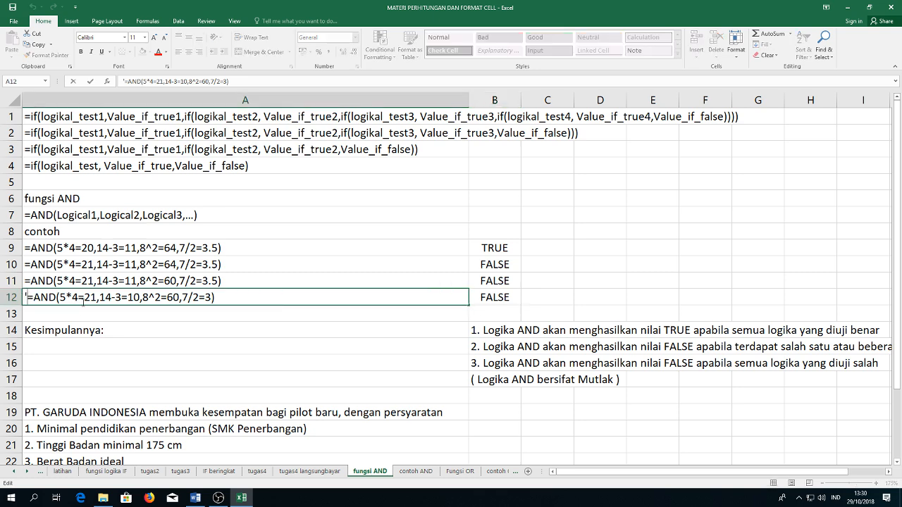
left_click_drag(92, 297, 214, 295)
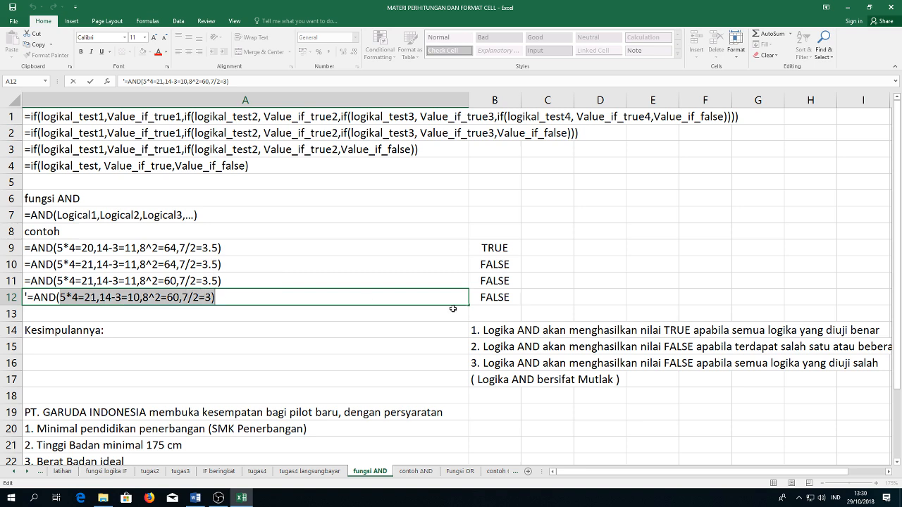
key("Escape")
double_click(520, 299)
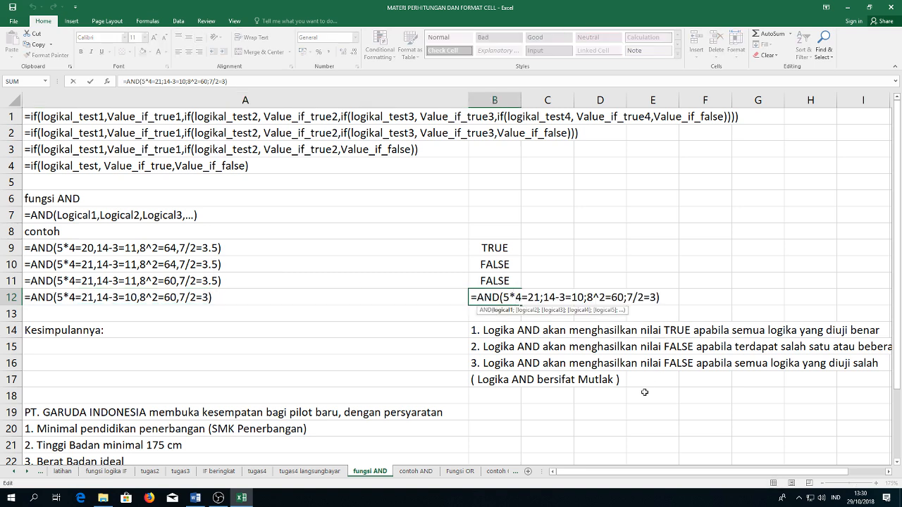
key("Return")
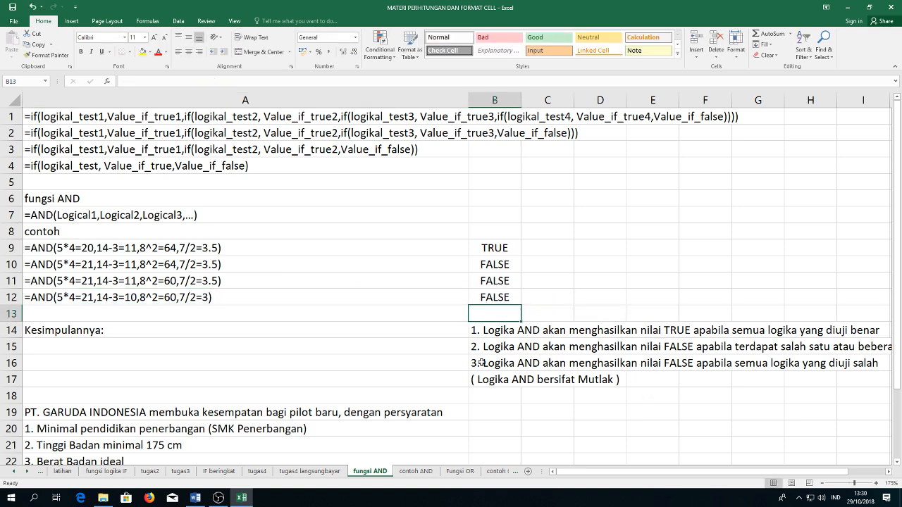
Step: Read the conclusions about AND logic in B14 to B17, including the full text of the second point
scroll(489, 346, "down", 2)
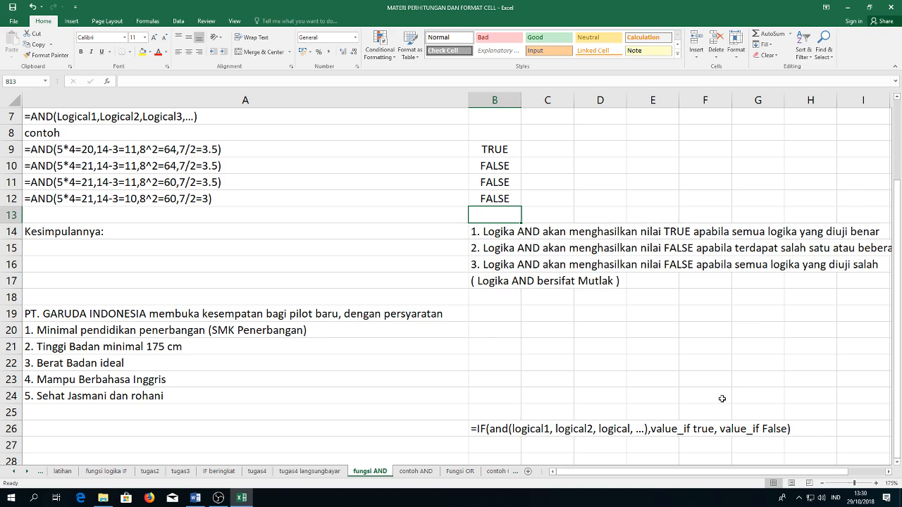
left_click(888, 474)
left_click(889, 474)
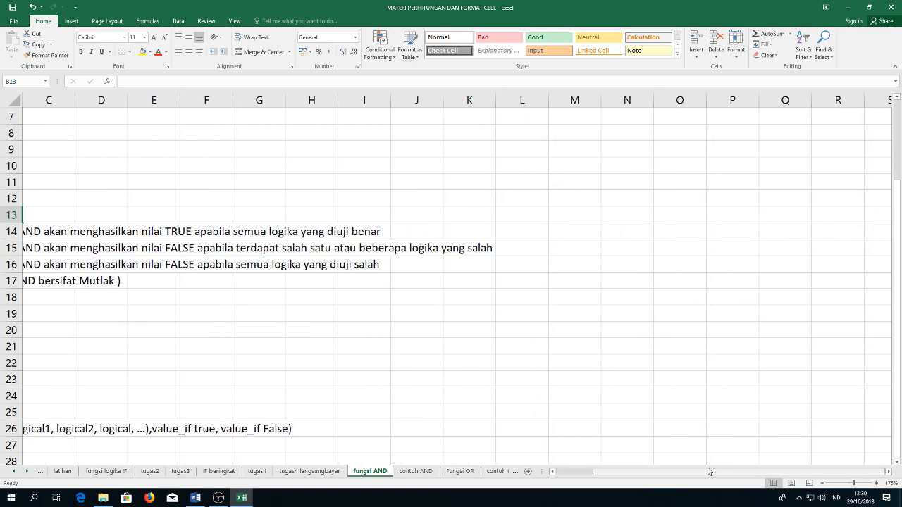
left_click_drag(629, 474, 581, 482)
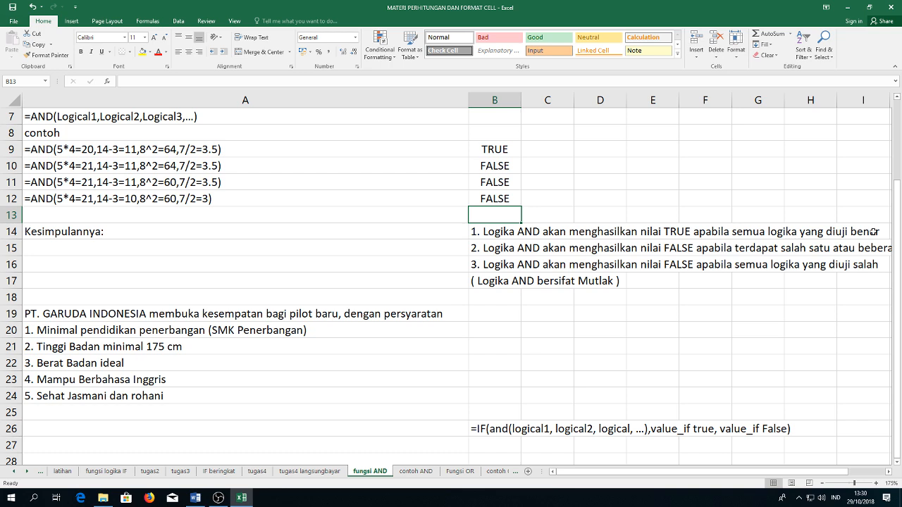
left_click(475, 248)
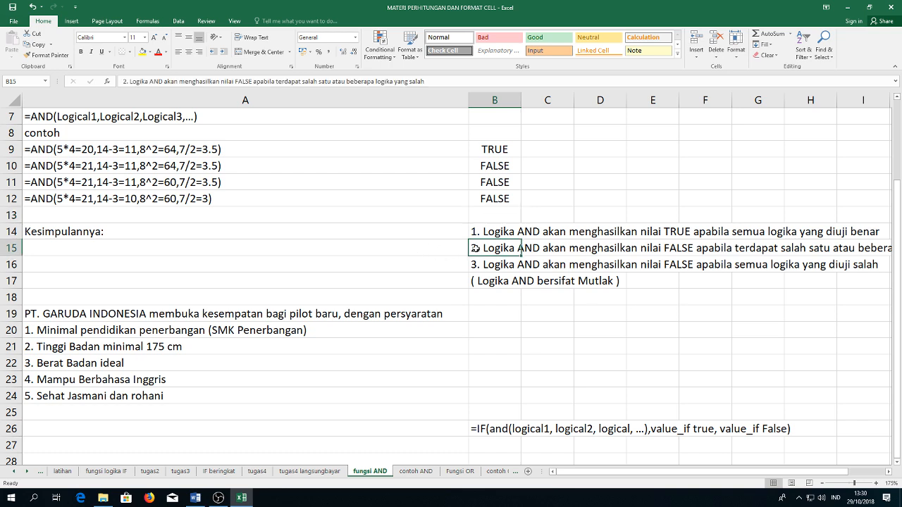
left_click(890, 472)
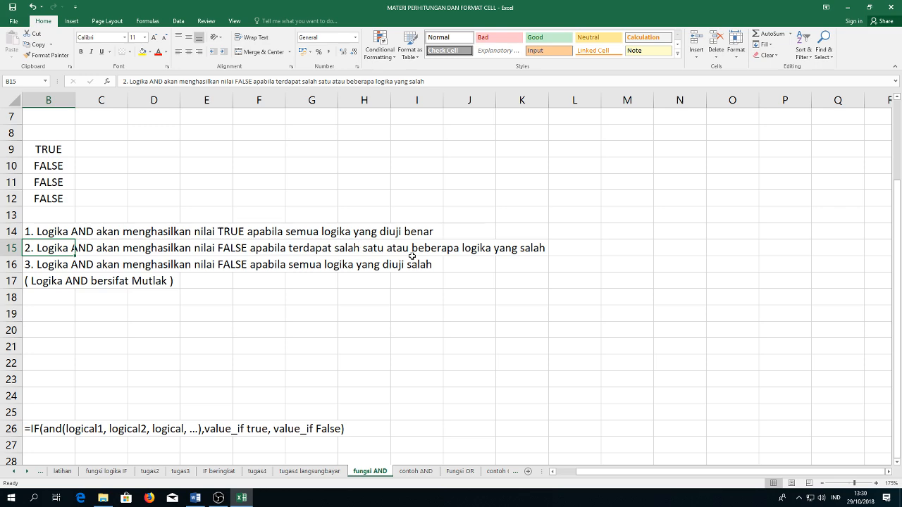
left_click_drag(606, 474, 543, 475)
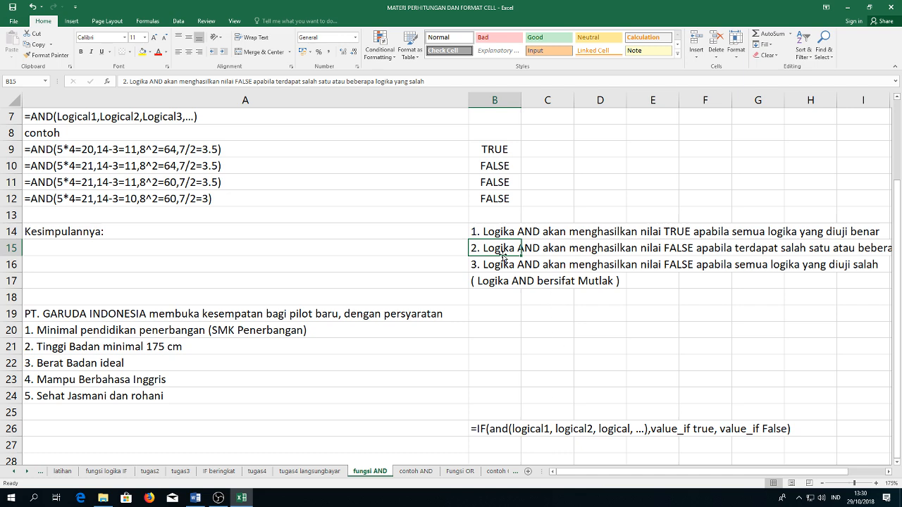
left_click(470, 262)
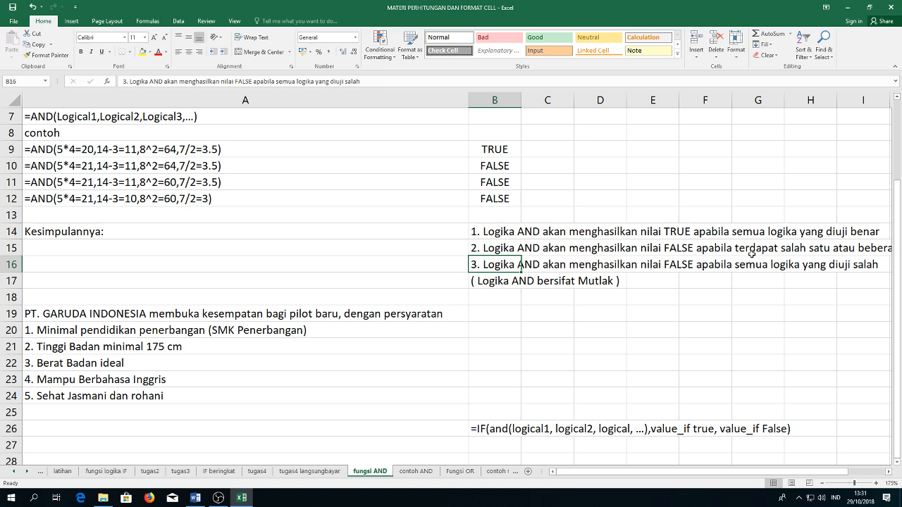
left_click(483, 280)
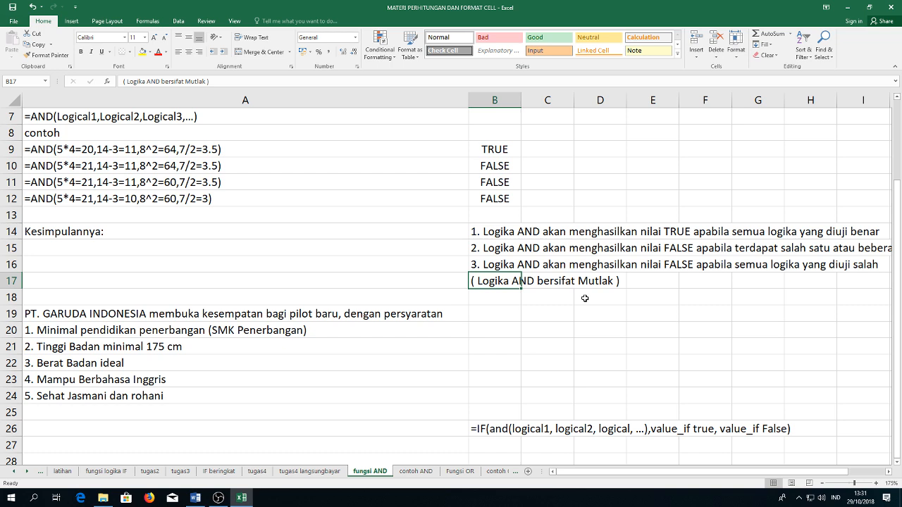
Step: Review the PT. GARUDA INDONESIA pilot requirements in A19 to A24 and the combined IF and AND syntax in B26
left_click(315, 327)
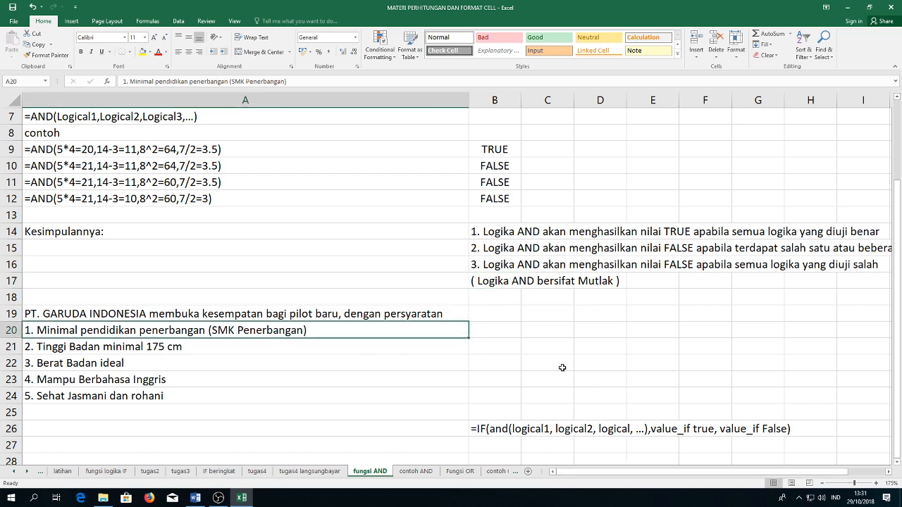
scroll(496, 356, "up", 2)
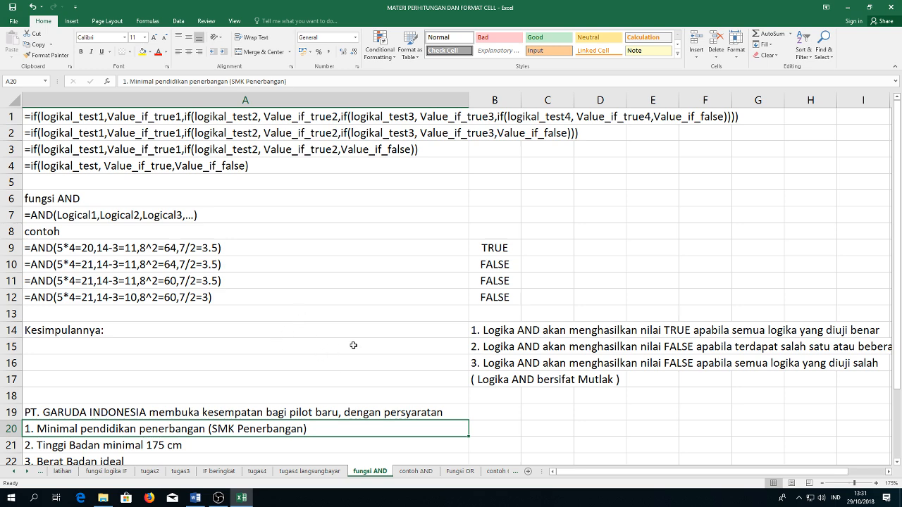
scroll(349, 351, "down", 3)
scroll(361, 328, "down", 3)
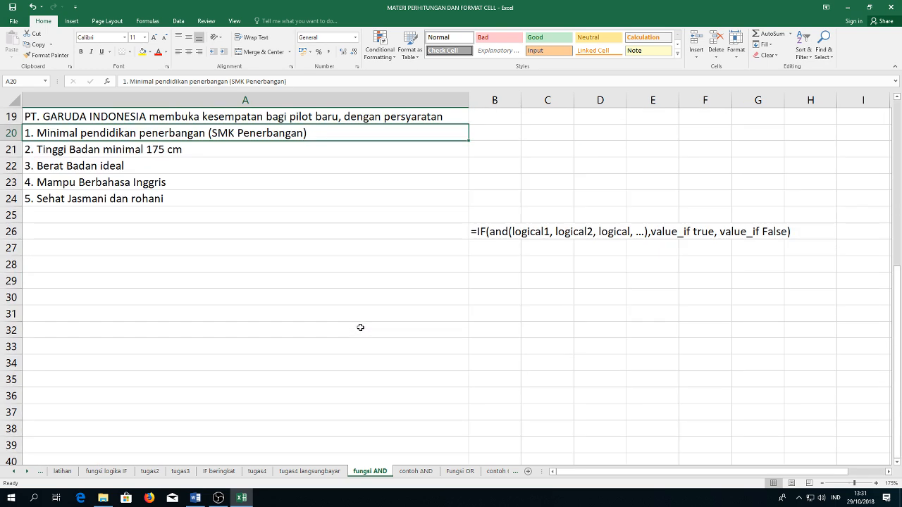
scroll(360, 325, "up", 3)
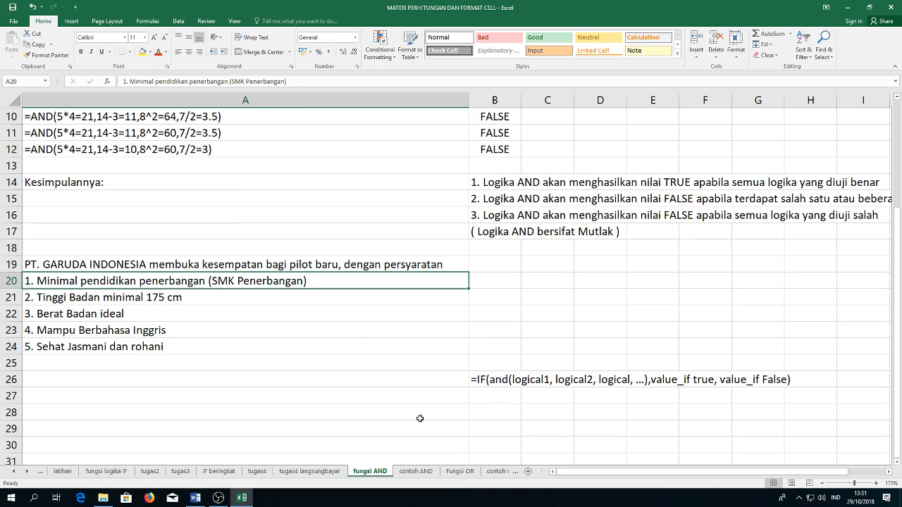
Step: Write "persyaratan untuk kenaikan kelas adalah MAT:75, AGAMA :80" in cell A31
scroll(421, 420, "up", 3)
scroll(421, 416, "down", 3)
left_click(509, 415)
scroll(497, 430, "down", 2)
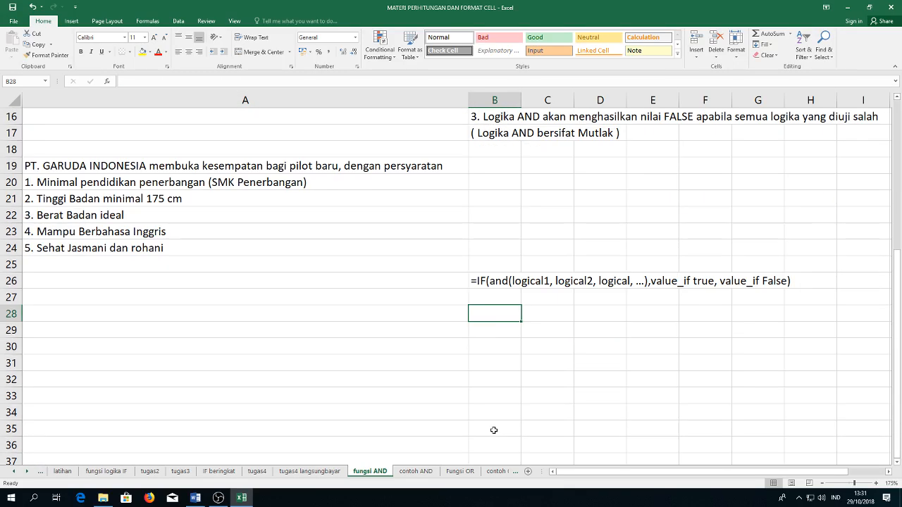
left_click(338, 367)
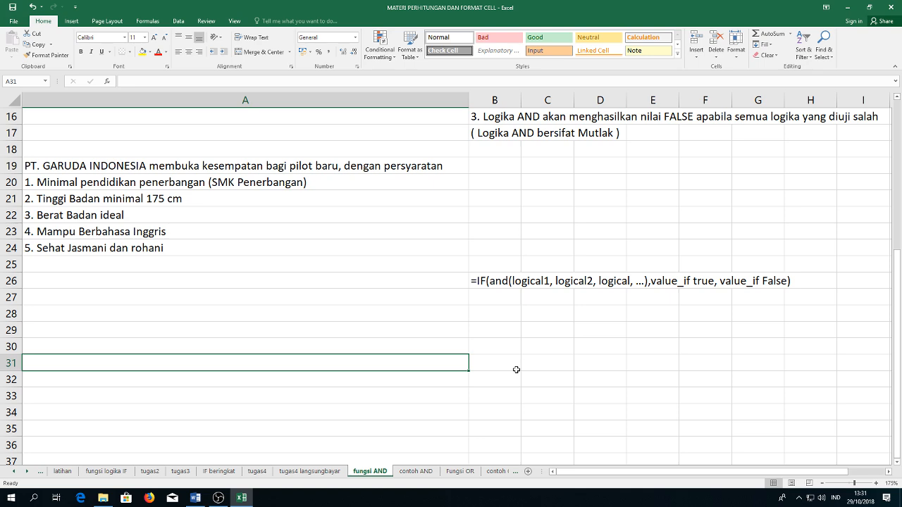
type("persyar")
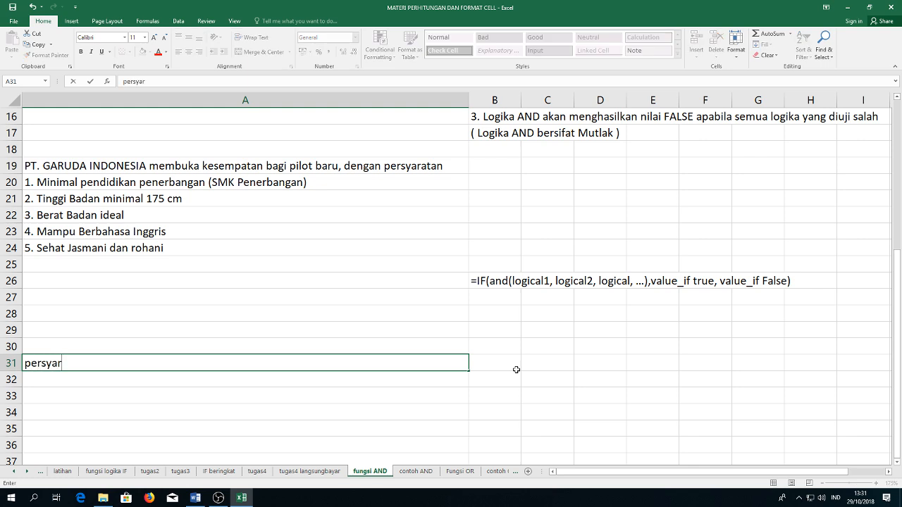
type("atan untuk ke")
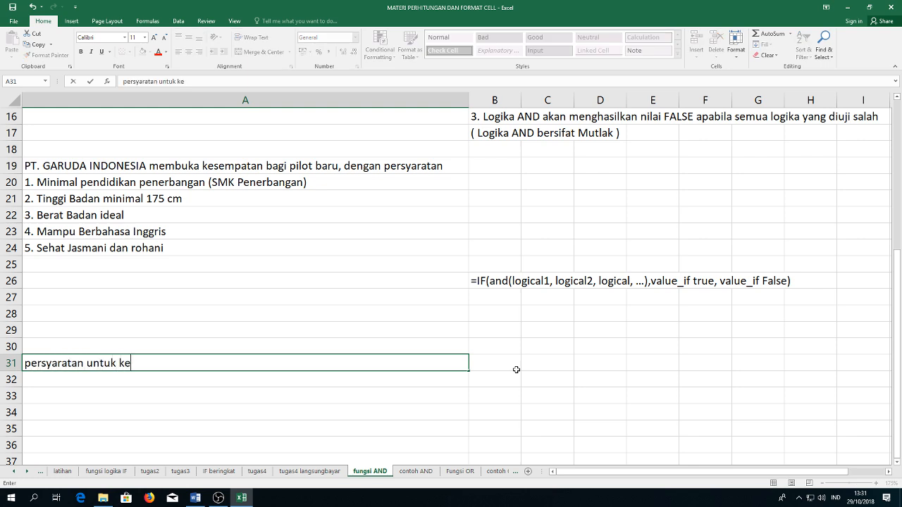
type("naikan kelas")
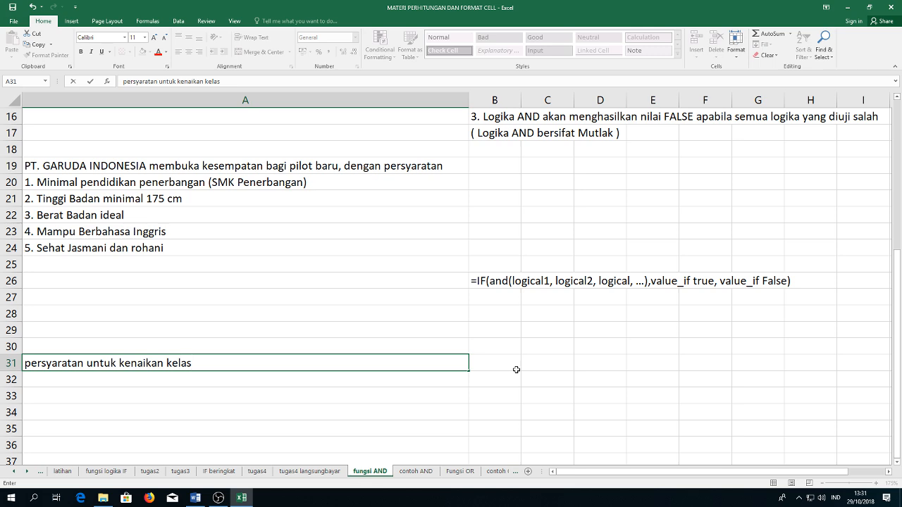
type(" adalah MAT")
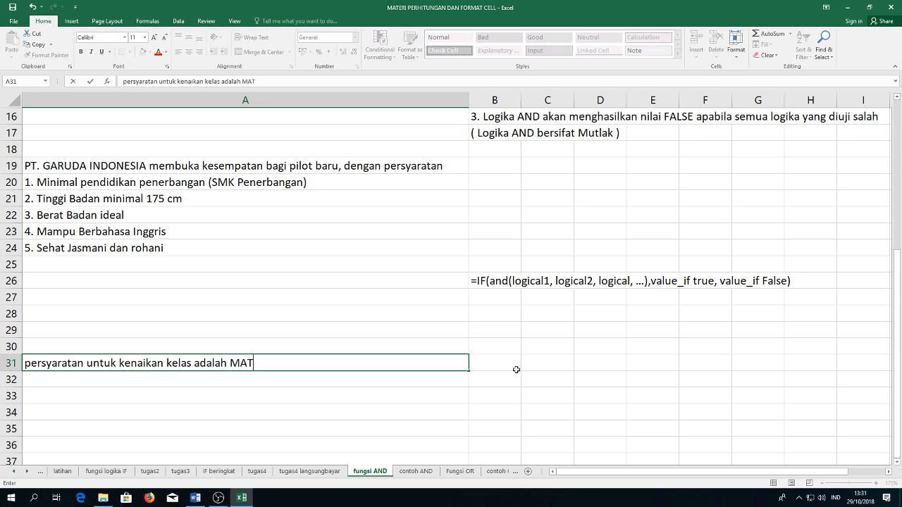
type(":75 AGAMA")
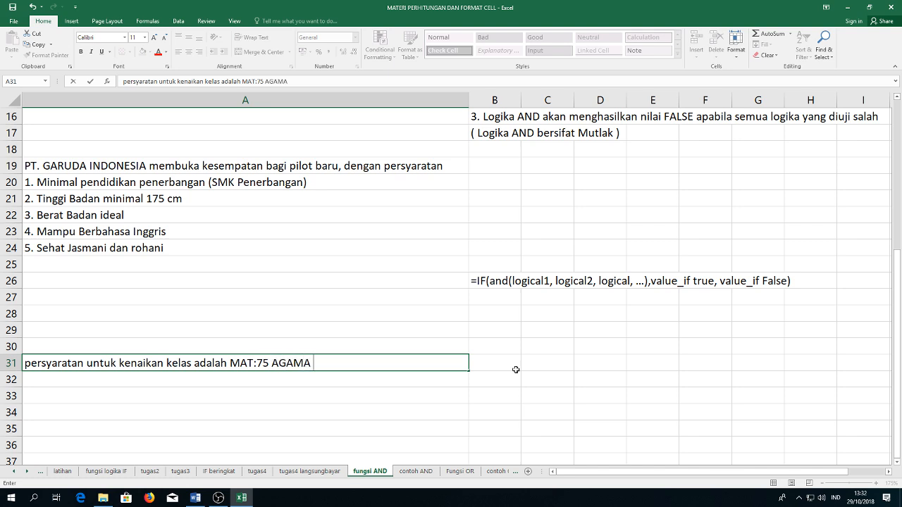
type(" :80")
left_click(272, 362)
type(",")
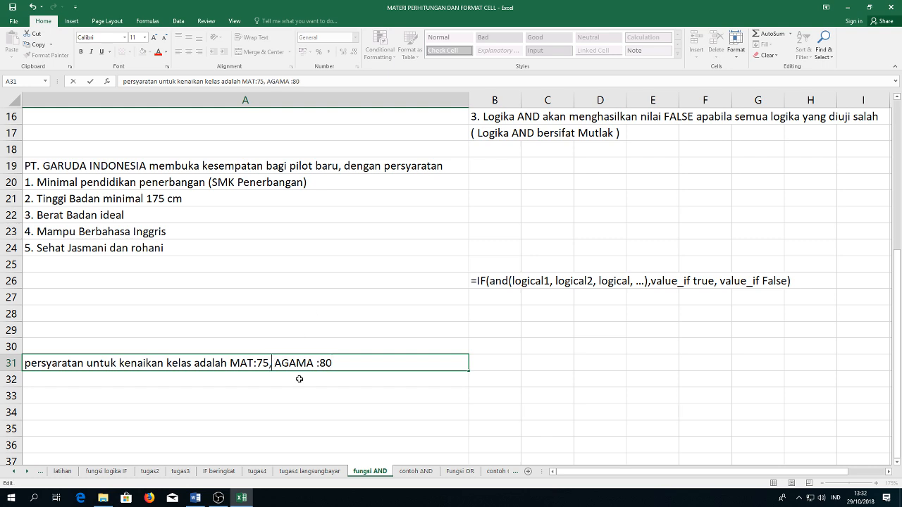
Step: Extend the class-promotion requirement in A31 with ", RERATA : 70" at the end
left_click(332, 362)
type(", ra")
key("BackSpace")
key("BackSpace")
key("Caps_Lock")
type("RE")
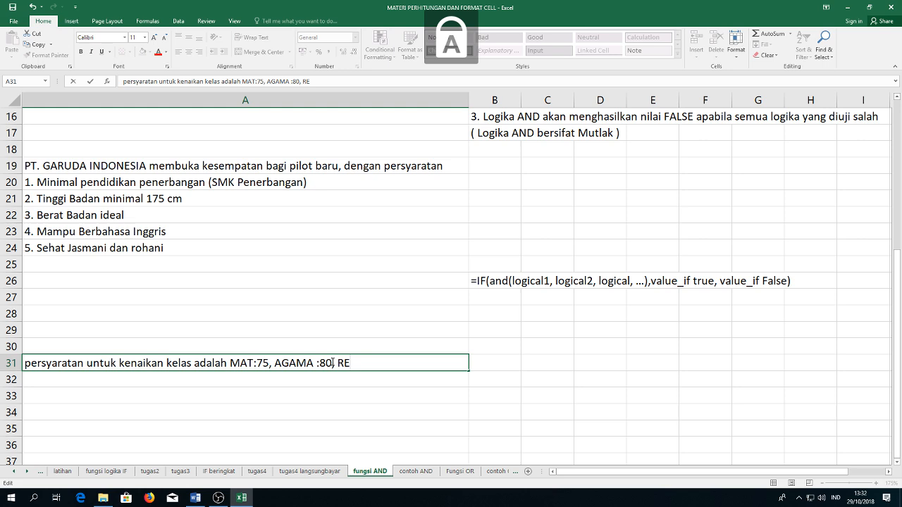
type("RATA : 70")
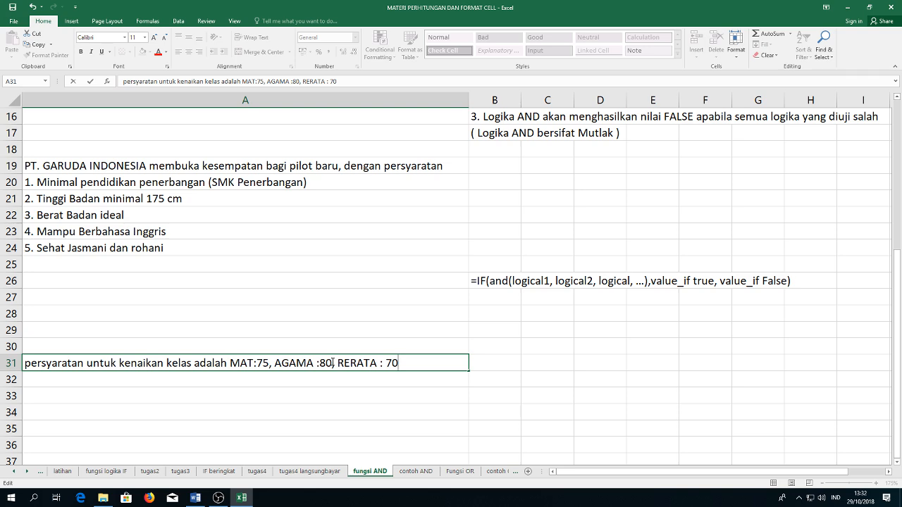
key("Return")
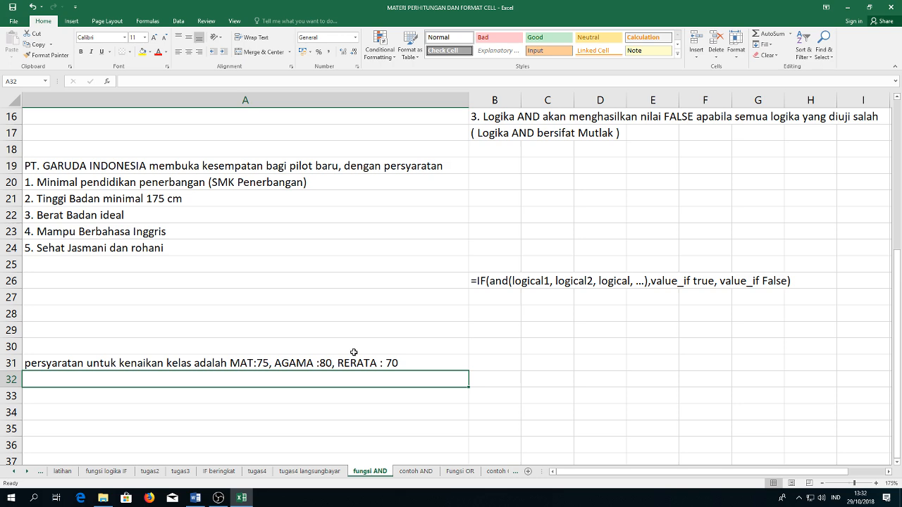
Step: Add the column headings MAT, AGAMA and RERATA in B31 to D31, beside the promotion requirement
left_click(248, 362)
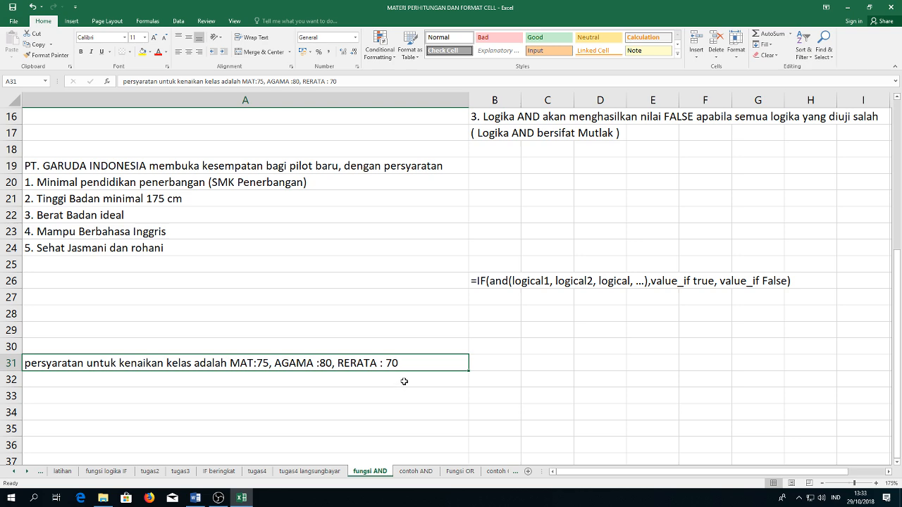
scroll(404, 381, "up", 3)
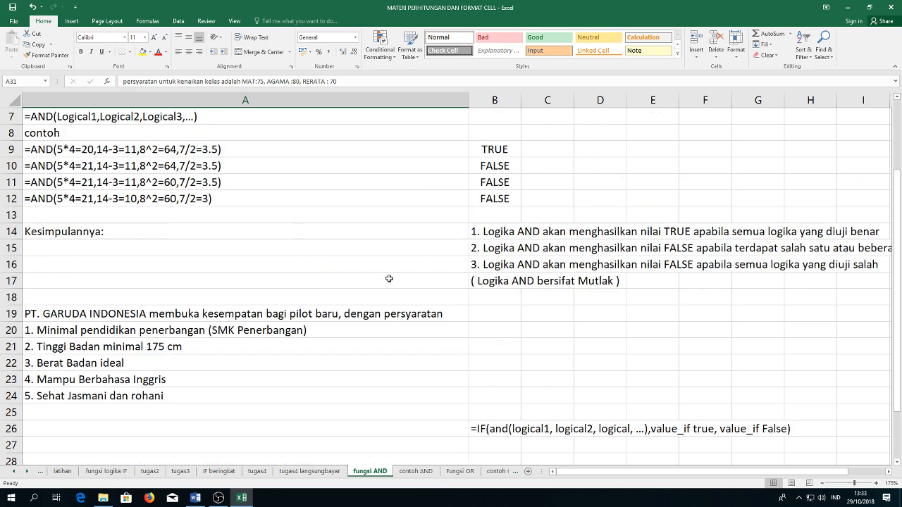
scroll(380, 310, "down", 3)
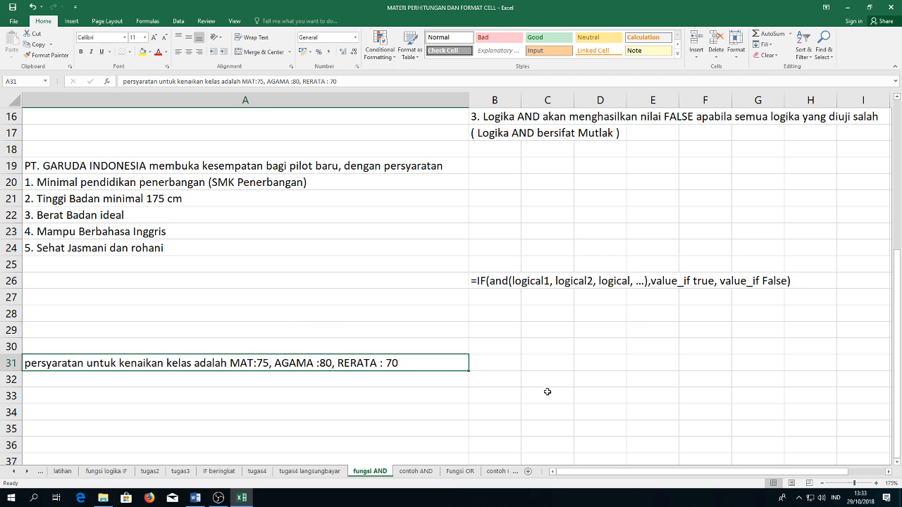
left_click(505, 363)
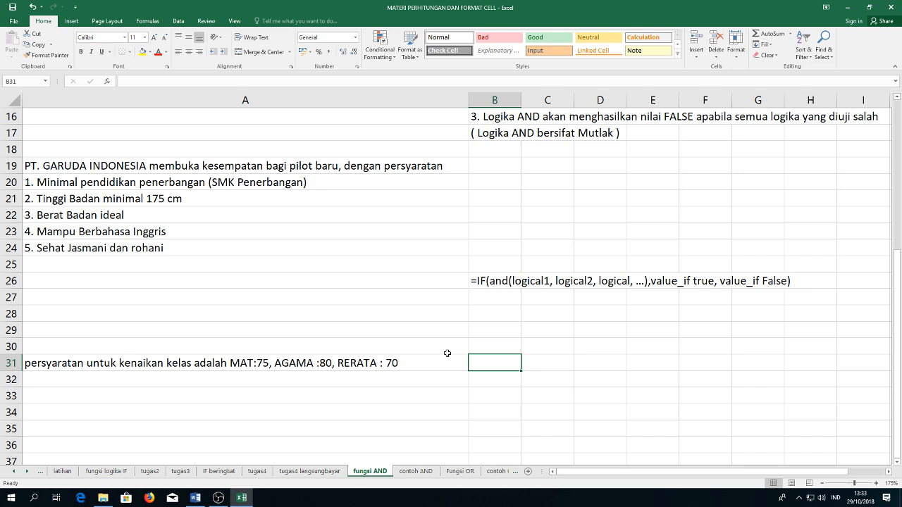
type("MAT")
key("Tab")
type("AGAMA")
key("Tab")
type("RERATA")
key("Return")
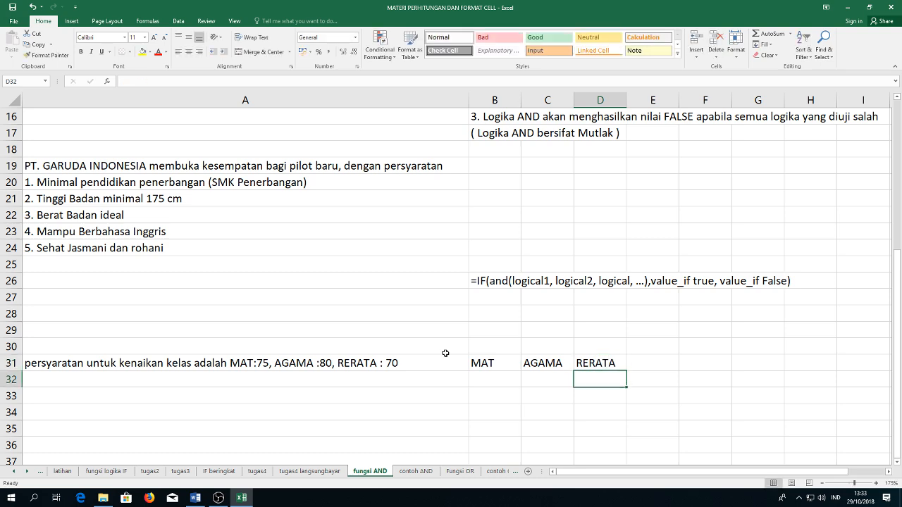
Step: Enter the three students' names in A32 to A34 below the promotion requirement
key("Left")
key("Left")
key("Left")
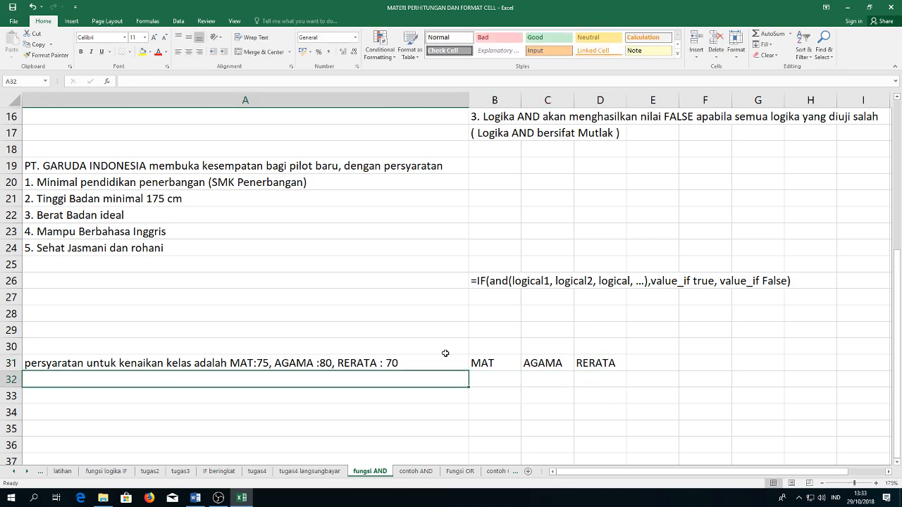
type("ANDI")
key("Return")
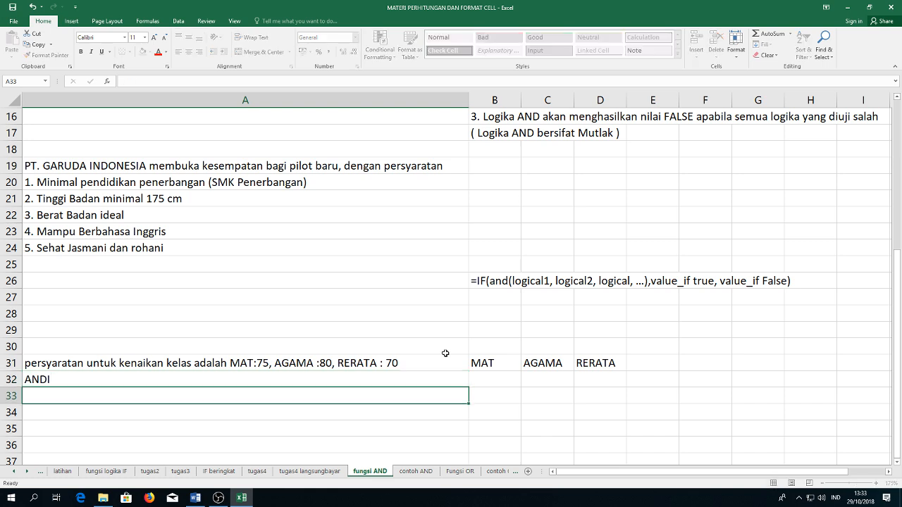
type("YUANITA")
key("Return")
type("SOLIHIN")
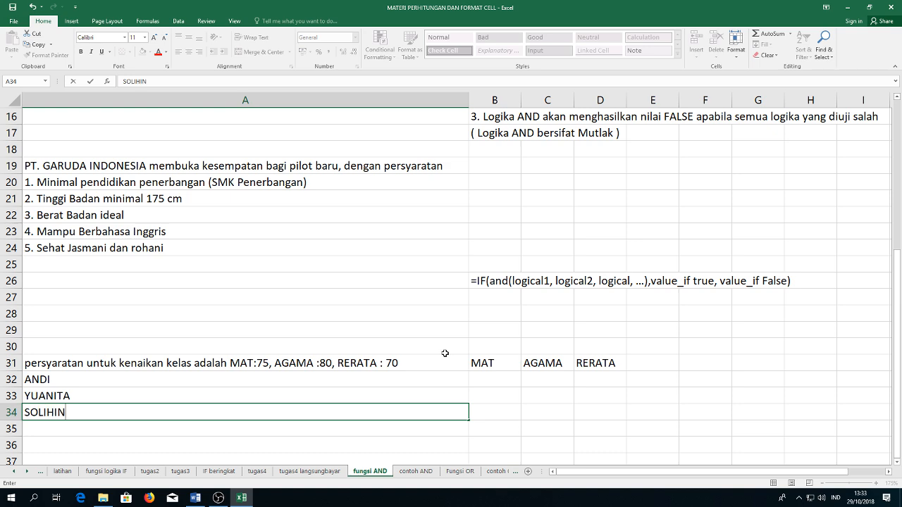
key("Up")
Step: Enter the first student's scores in row 32: 89 for MAT and 97 for AGAMA
key("Right")
key("Up")
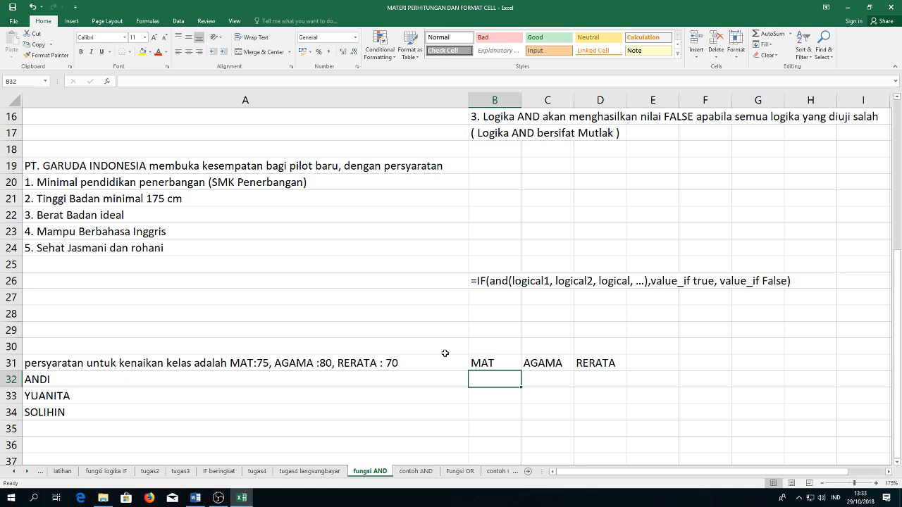
type("89")
key("Return")
key("Up")
key("Right")
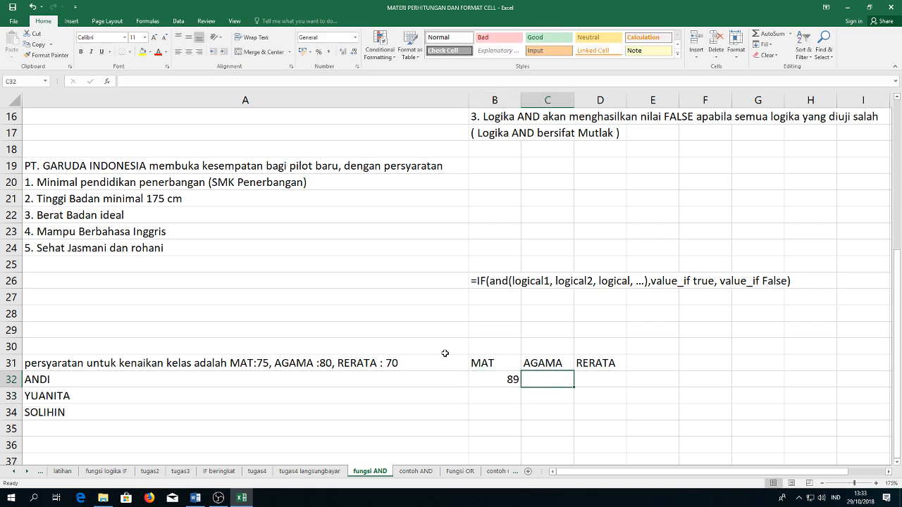
type("97")
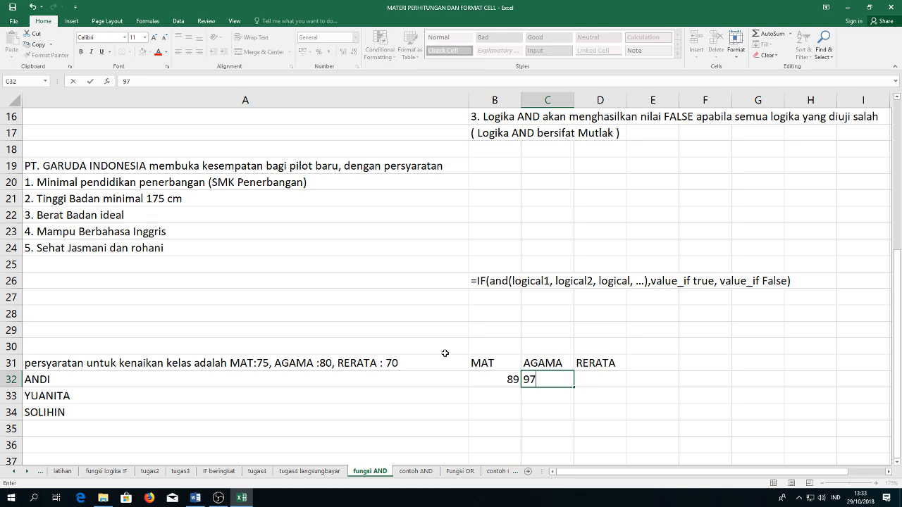
key("Return")
key("Up")
key("Right")
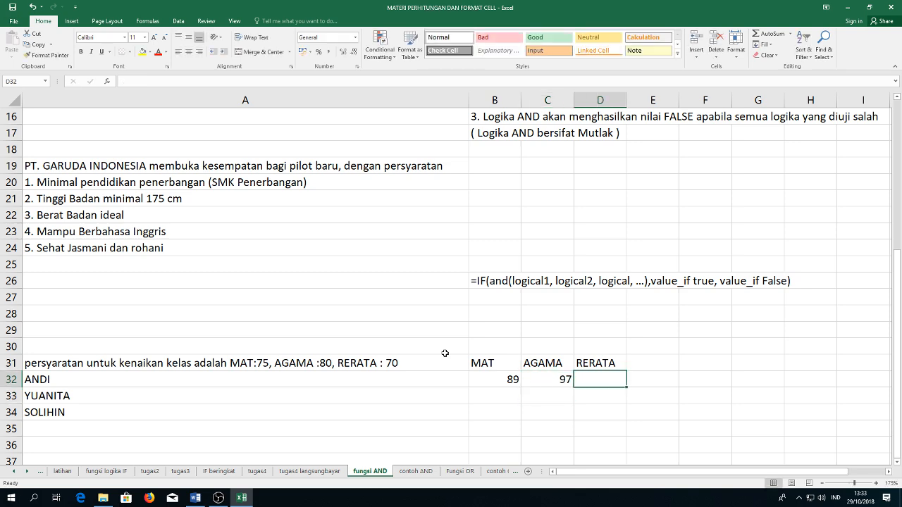
key("Home")
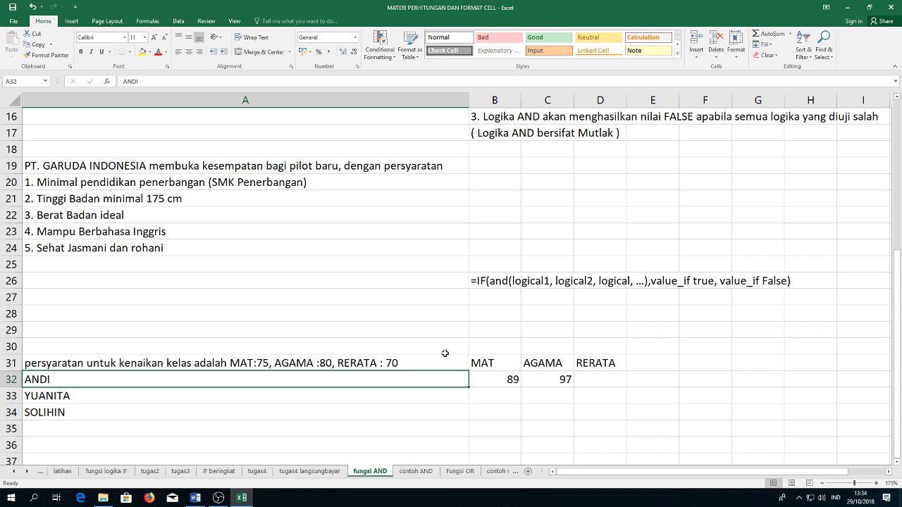
key("Down")
key("Up")
key("Right")
key("Right")
key("Right")
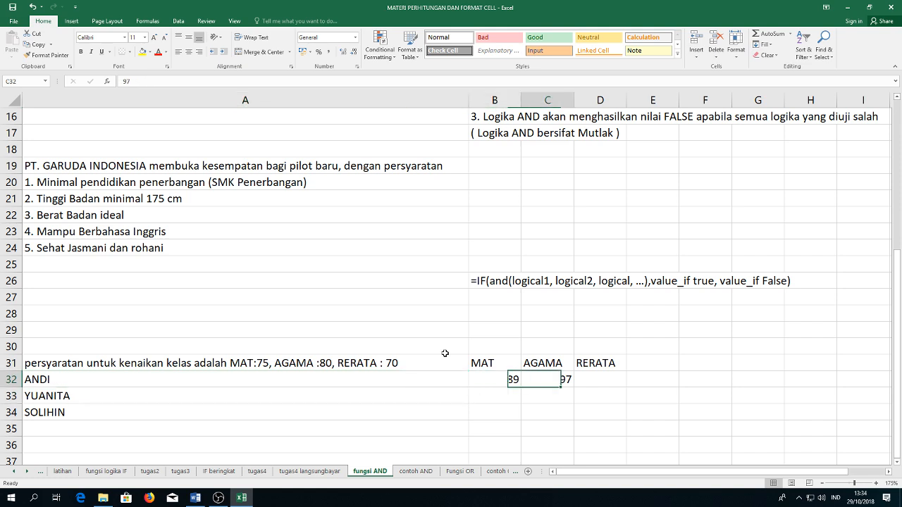
key("Home")
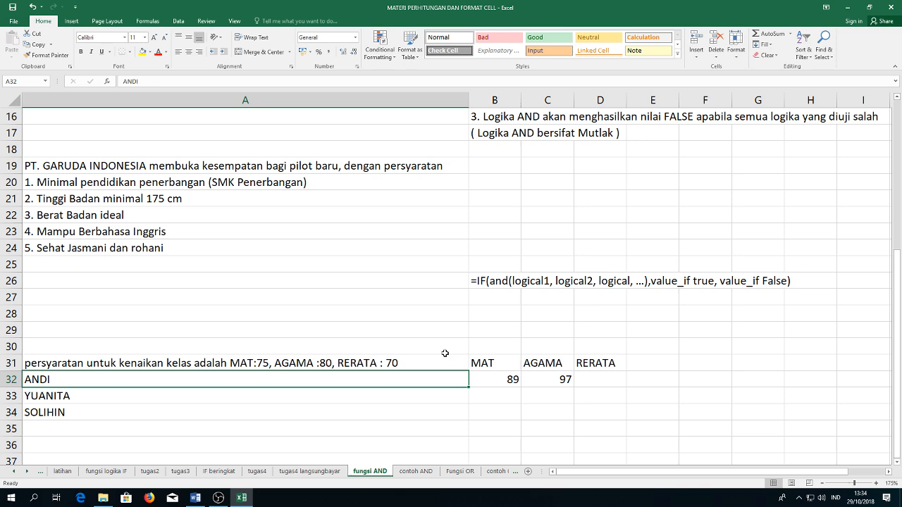
key("Right")
key("Right")
key("Right")
key("Right")
key("Left")
Step: Enter 74 as the first student's RERATA score in D32
key("Num_Lock")
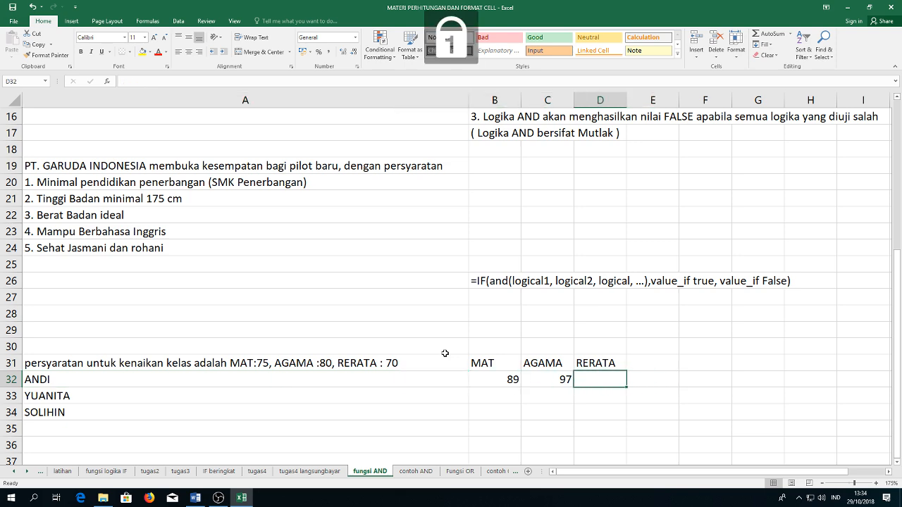
type("74")
key("Return")
Step: Enter 75 as the second student's MAT score in B33
key("Left")
key("Left")
key("Right")
key("Left")
type("7")
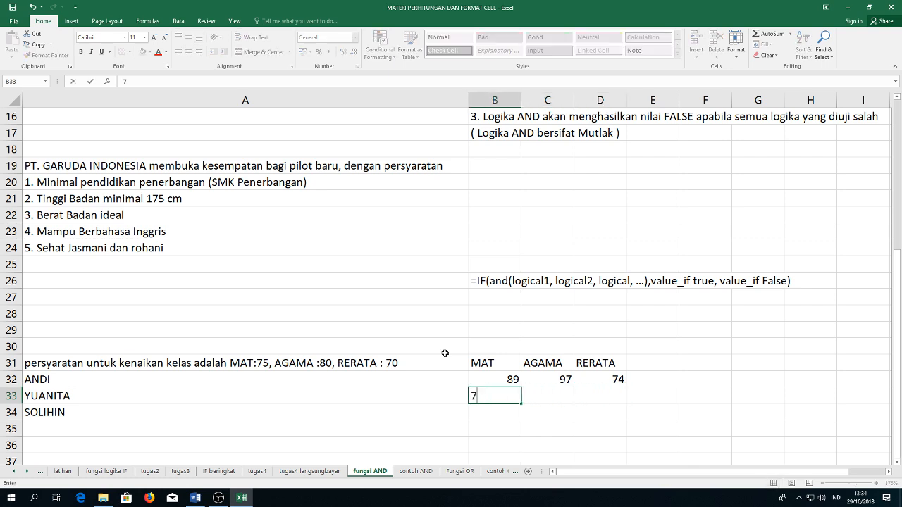
type("5")
key("Return")
Step: Complete the second student's scores in row 33 with 81 for AGAMA and 70 for RERATA
key("Up")
key("Right")
key("Right")
key("Left")
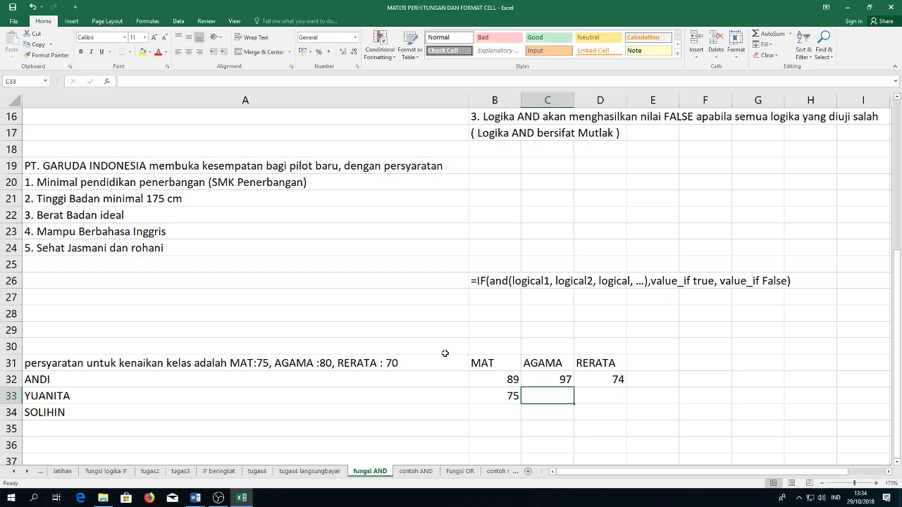
type("81")
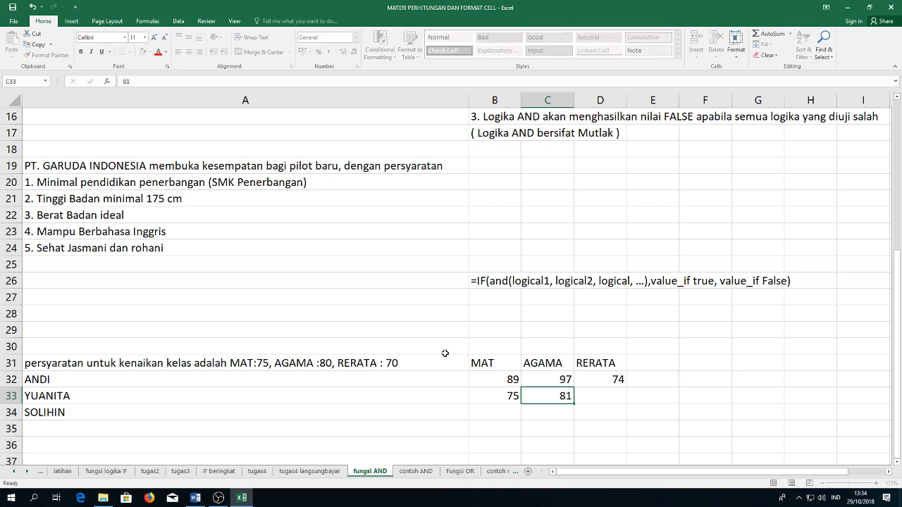
key("Return")
key("Up")
key("Right")
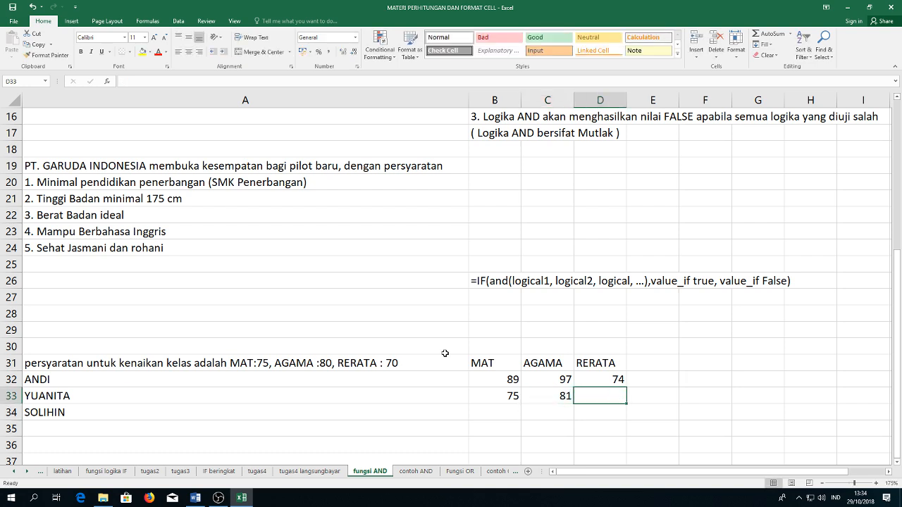
type("70")
key("Return")
Step: Enter the third student's scores in row 34: 99 for MAT and 79 for AGAMA
key("Left")
key("Left")
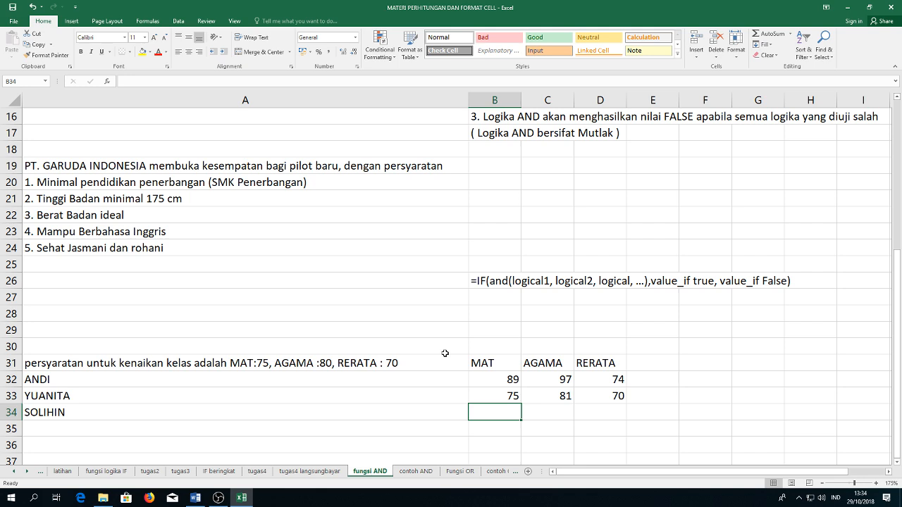
type("99")
key("Return")
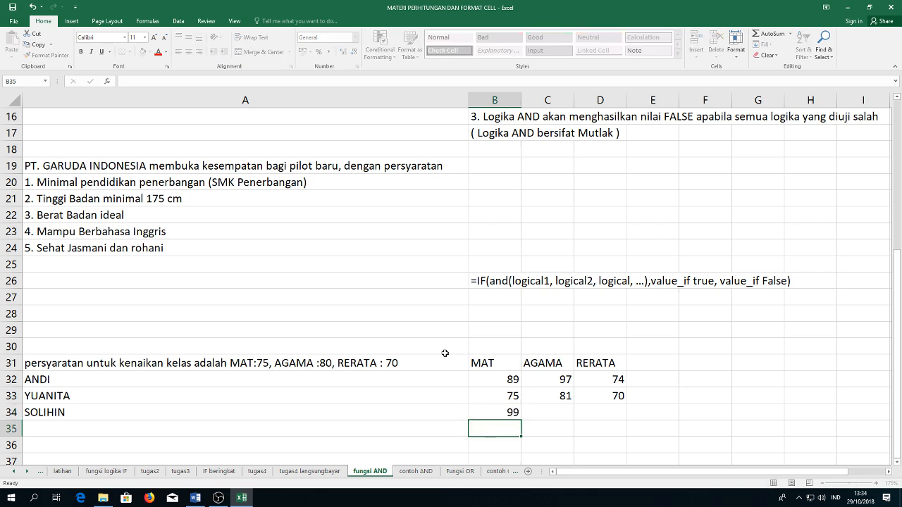
key("Up")
key("Right")
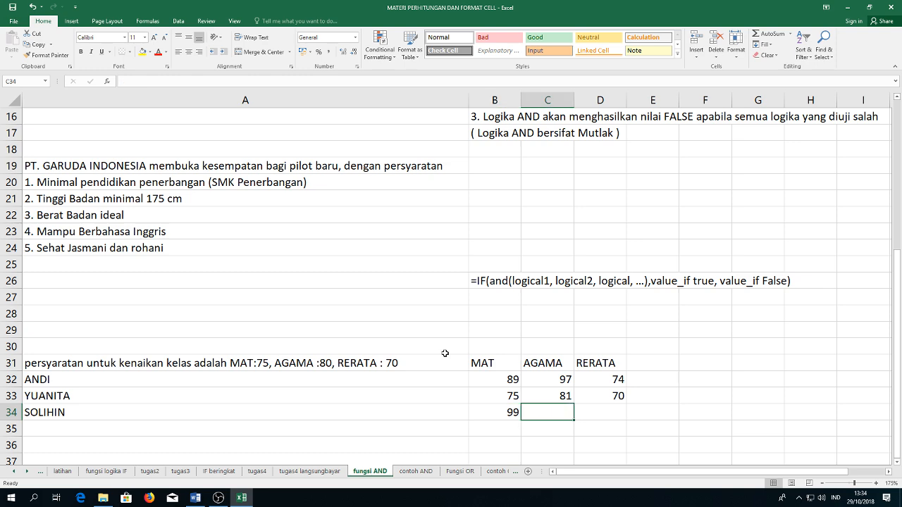
type("79")
key("Return")
key("Up")
key("Right")
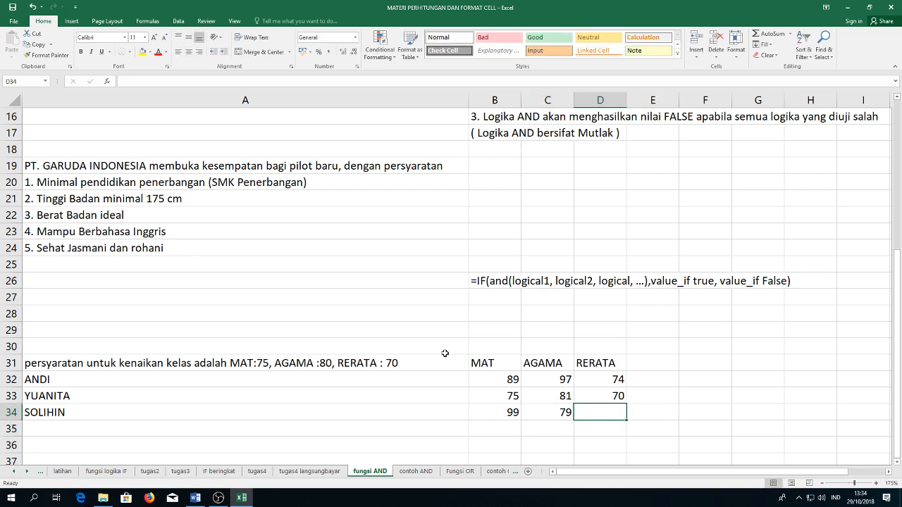
Step: Enter 98 as the third student's RERATA score in D34 and add the heading KETERANGAN in E31
type("98")
key("Return")
key("Up")
key("Up")
key("Up")
key("Up")
key("Right")
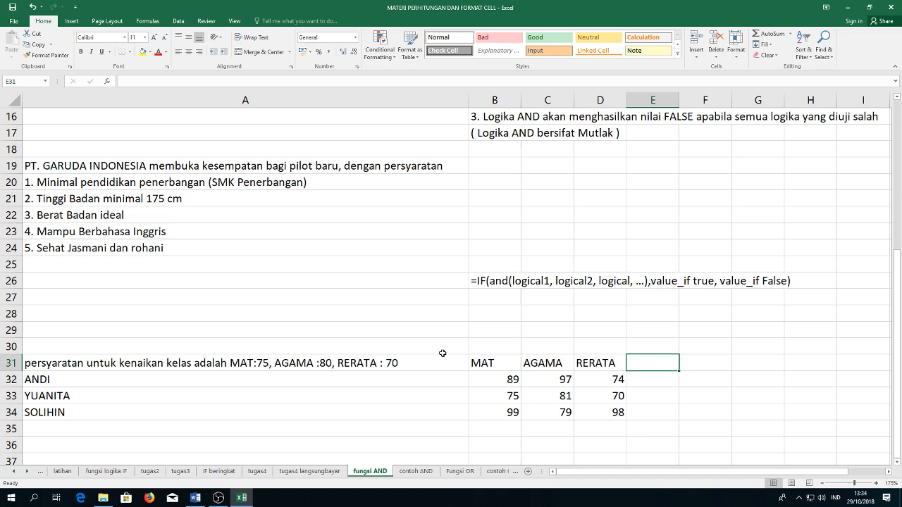
type("KETERANGAN")
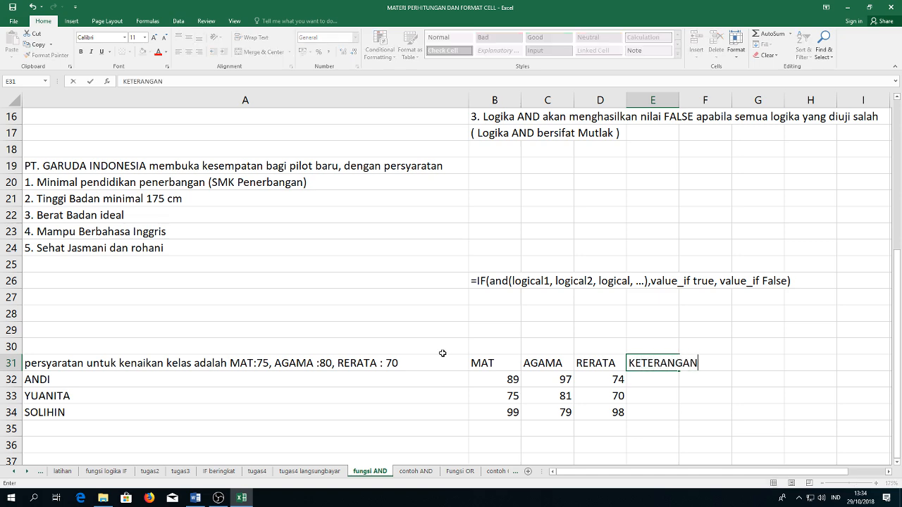
key("Return")
Step: Begin a formula in E32 with an AND function nested inside IF, as =IF(and(
type("=")
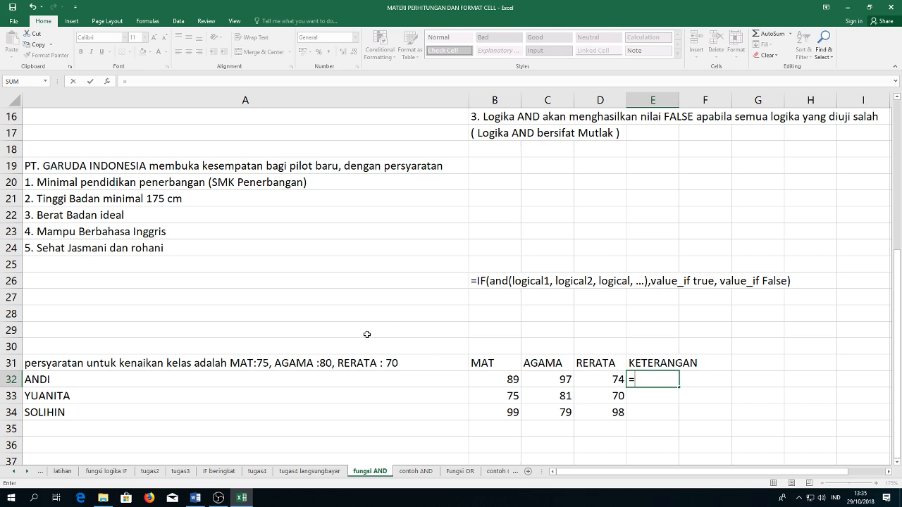
scroll(368, 328, "up", 2)
scroll(367, 326, "up", 3)
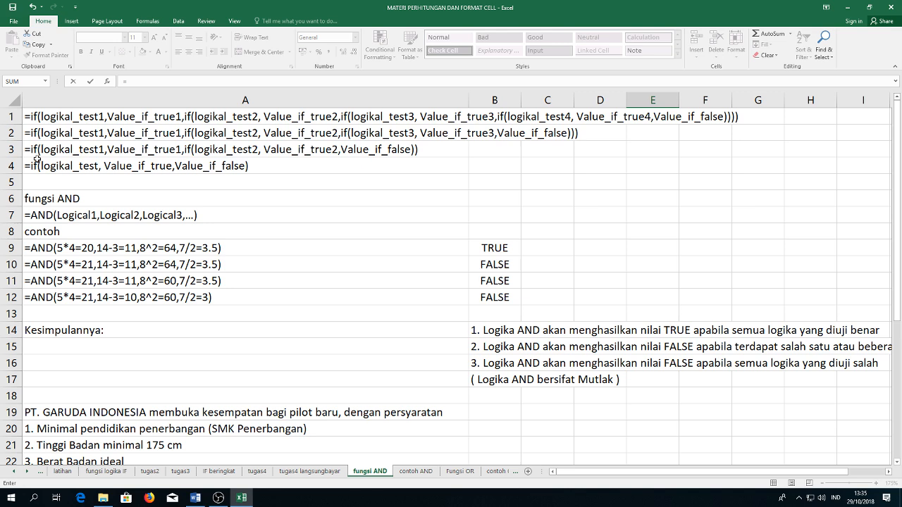
scroll(513, 329, "down", 5)
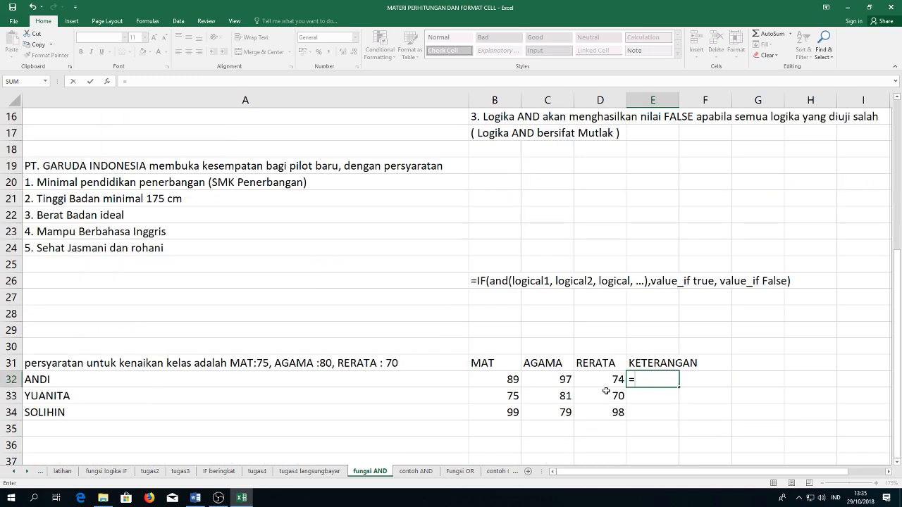
type("IF(")
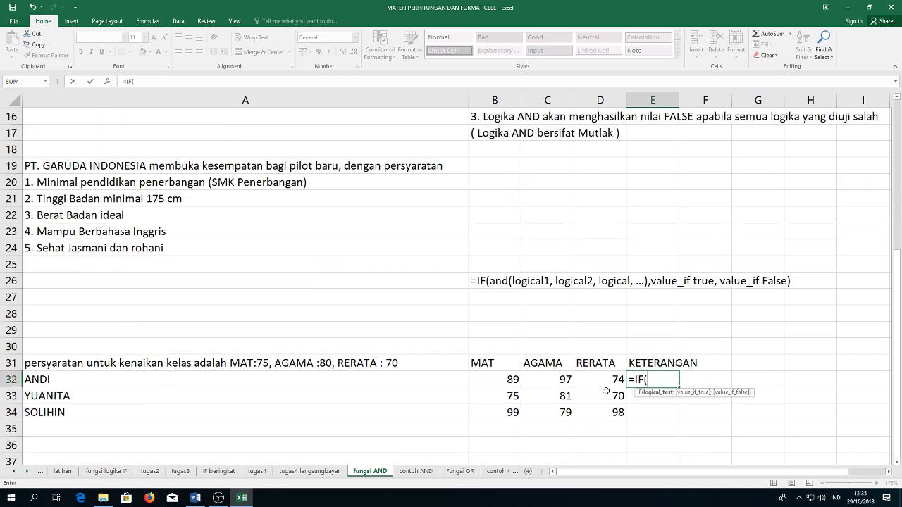
type("AND")
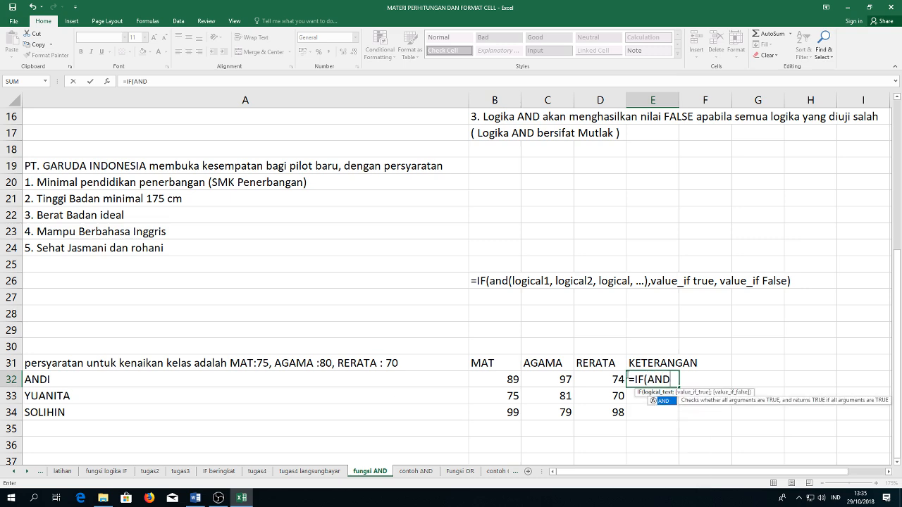
key("BackSpace")
key("BackSpace")
key("BackSpace")
type("a")
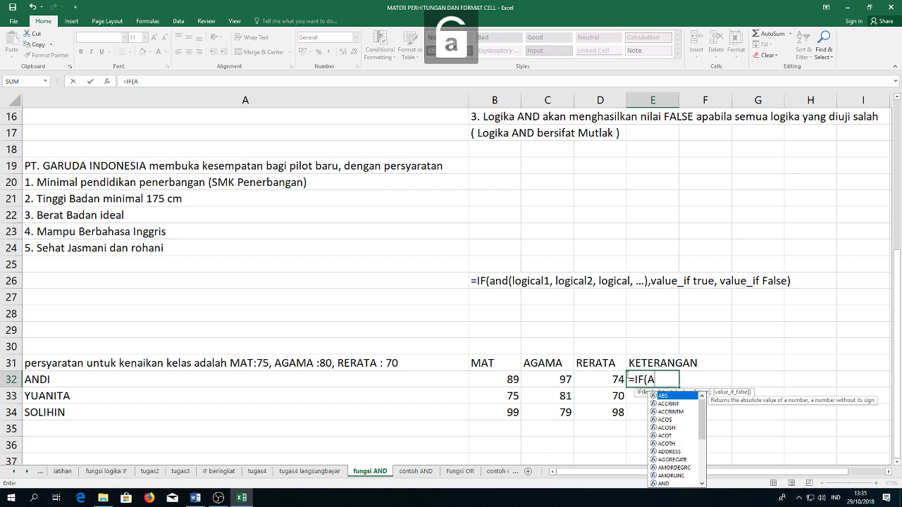
type("nd")
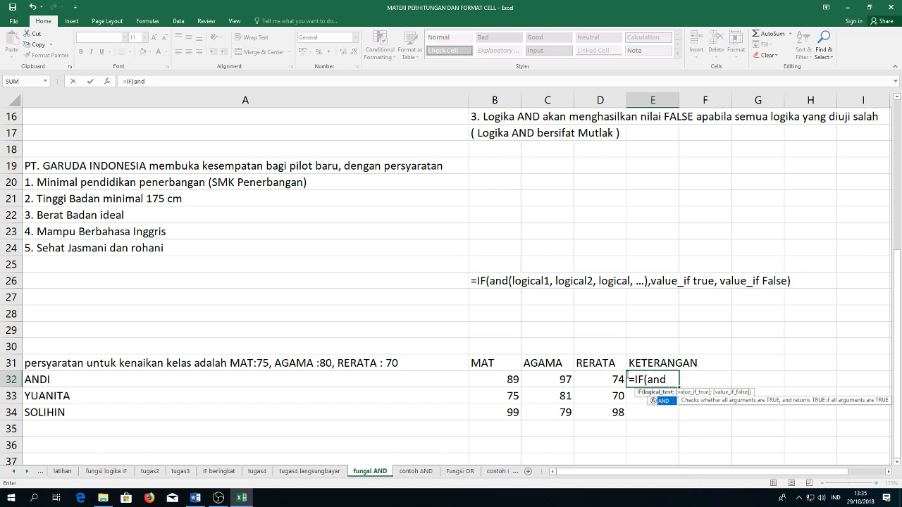
type("(")
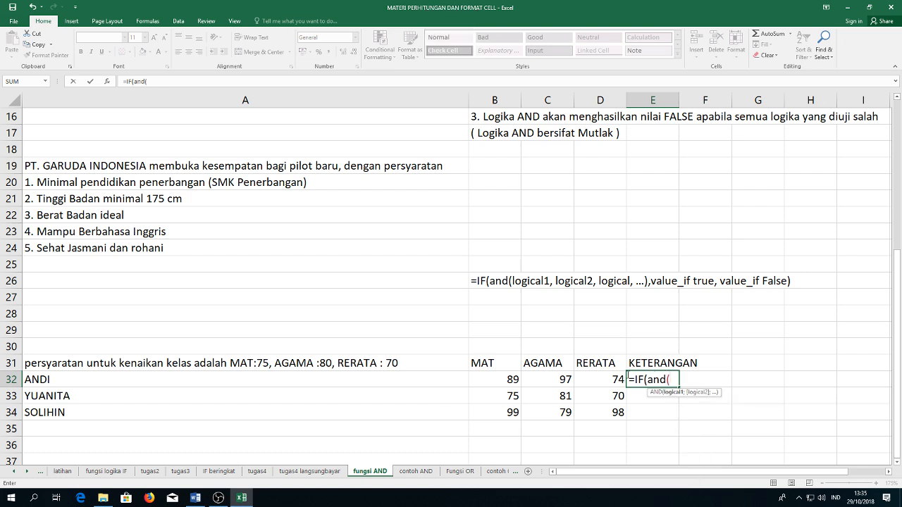
Step: Add the AND conditions B32>=75, C32>=80 and D32>=70 to the E32 formula and close the AND function
left_click(504, 382)
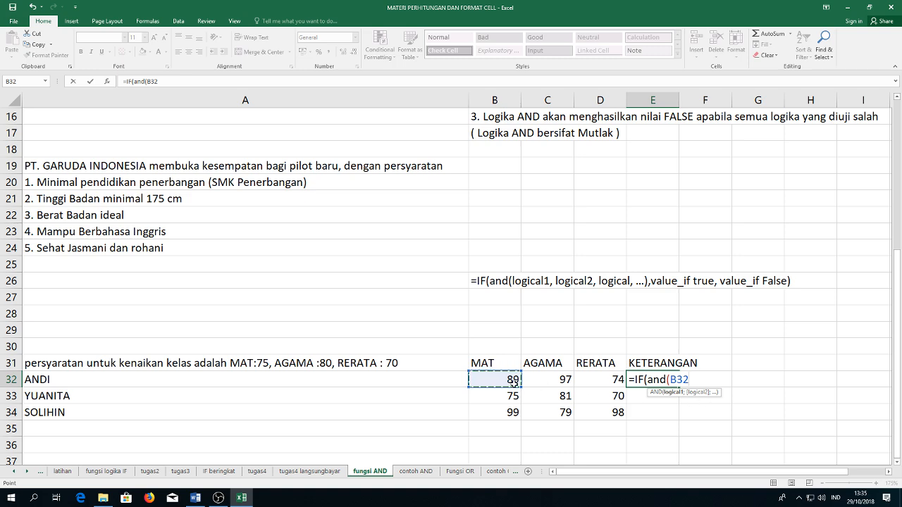
type(">=75;")
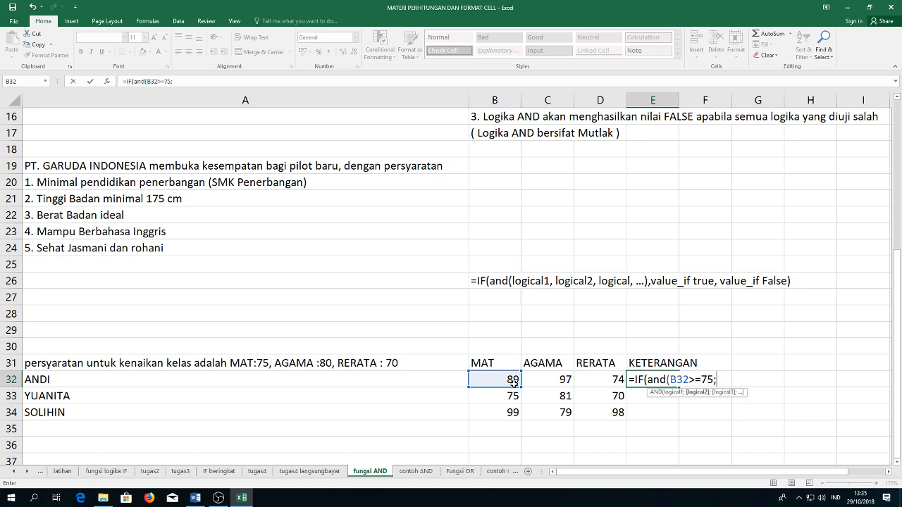
left_click(560, 378)
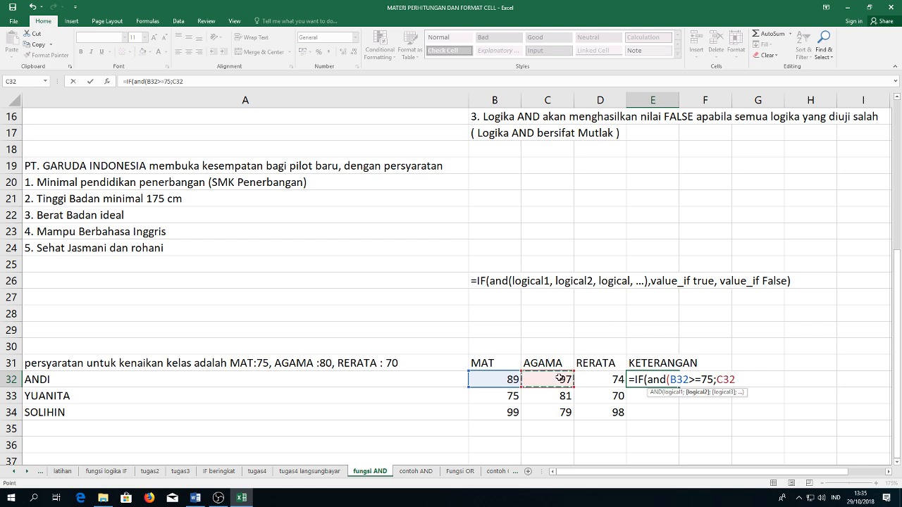
type(">=80;")
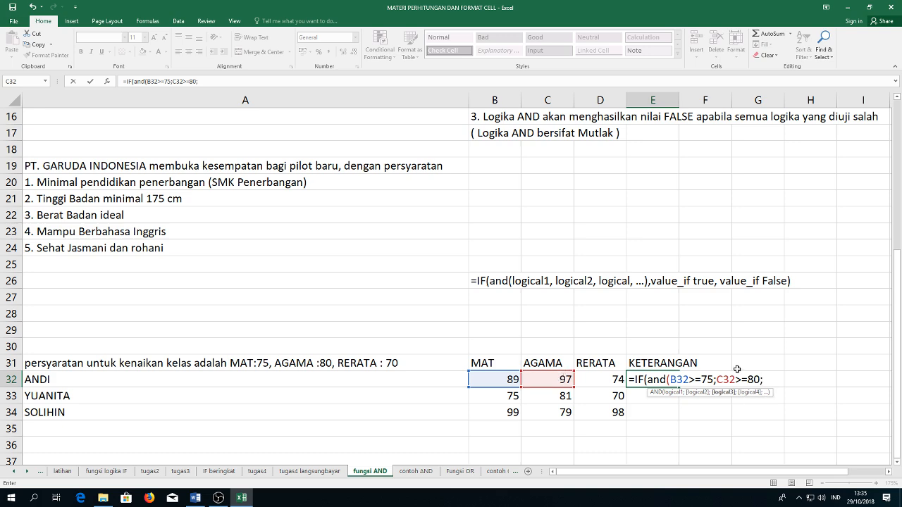
left_click(609, 378)
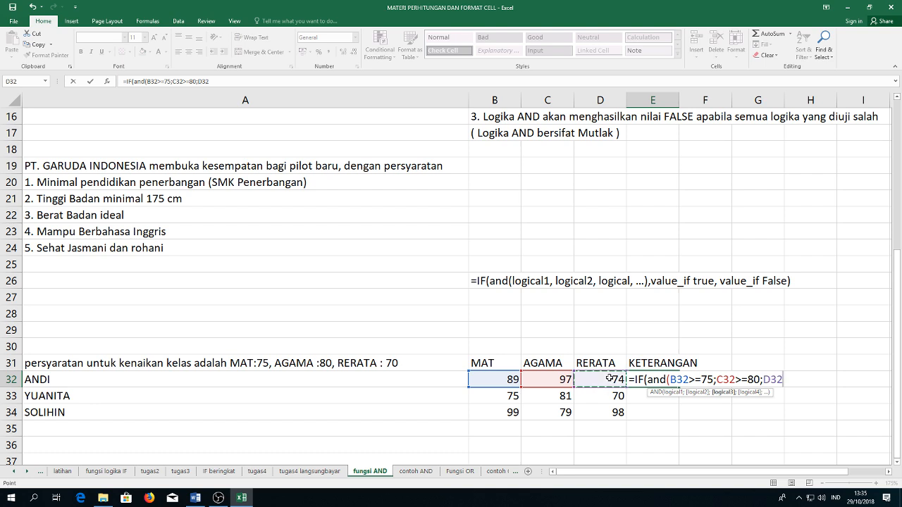
type(">=70)")
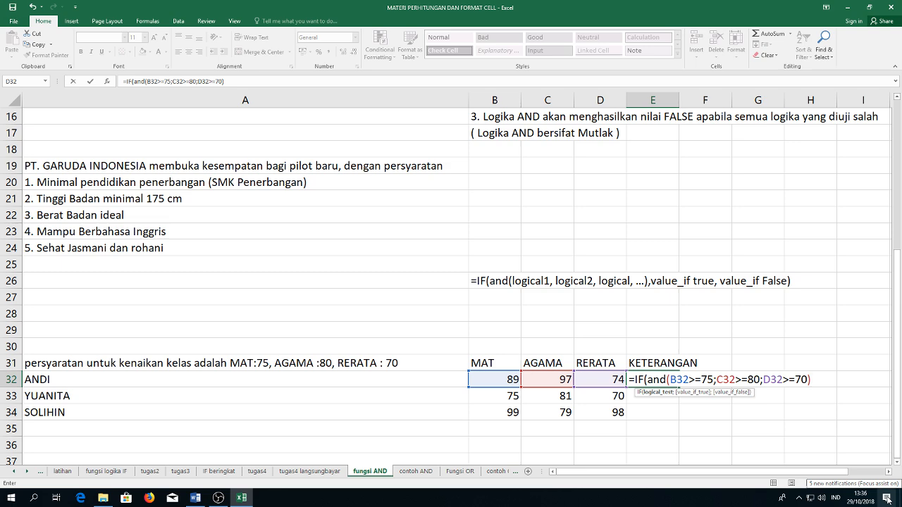
Step: Complete the E32 formula with "naik" as the true result and "tinggal" as the false result
type(";")
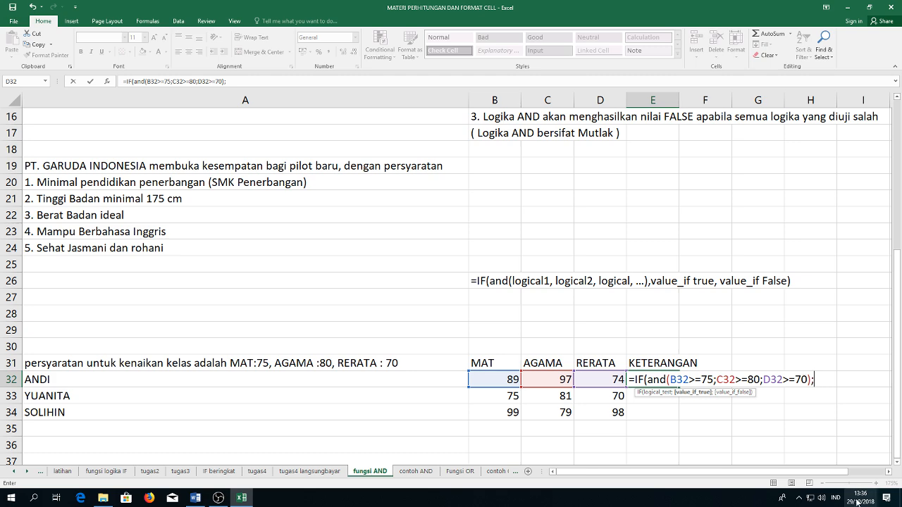
type("\"")
type("naik\";")
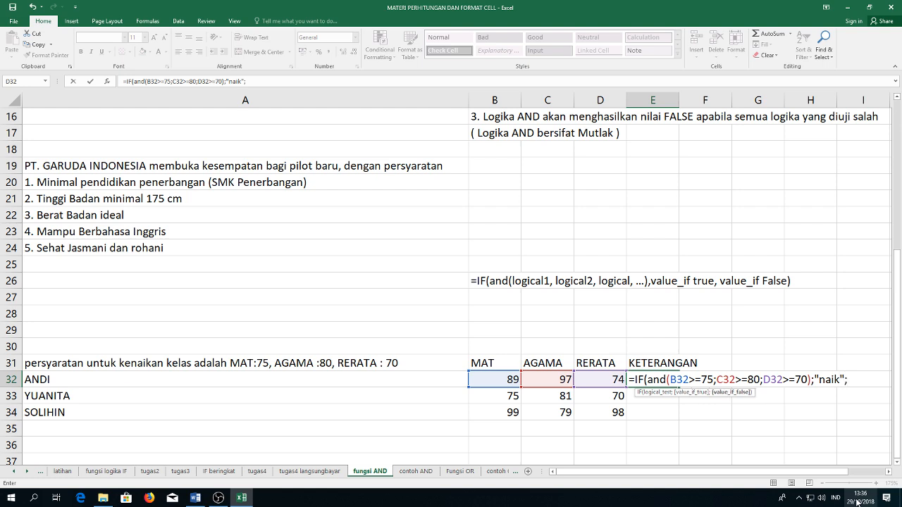
type("\"tinggal")
type("\")")
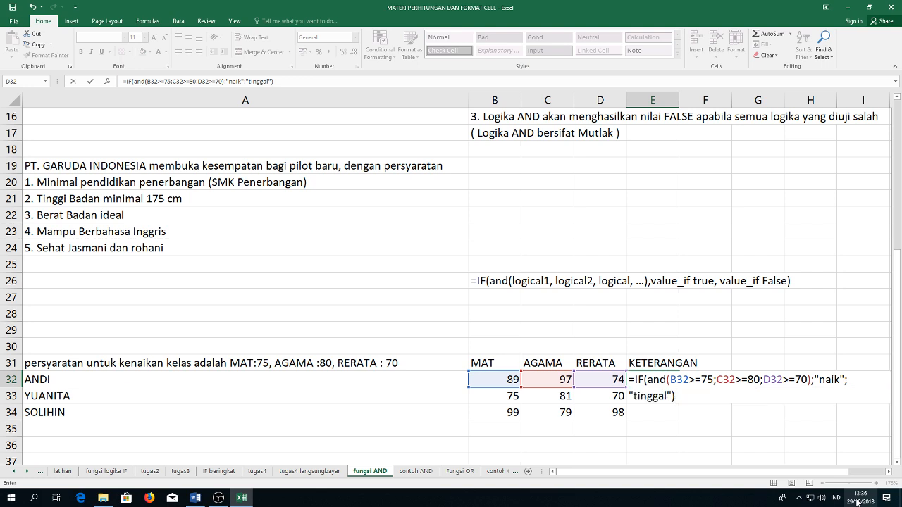
key("Return")
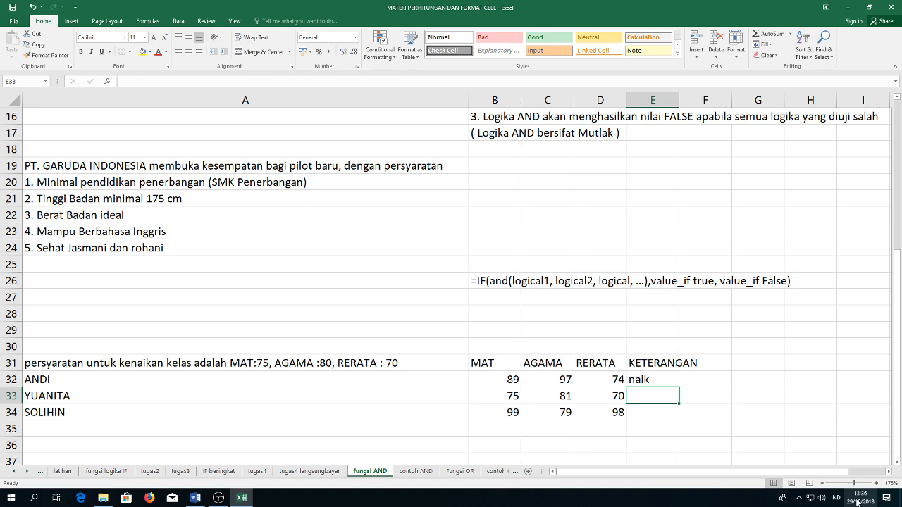
Step: Fill the KETERANGAN formula from E32 down to E34
left_click(673, 379)
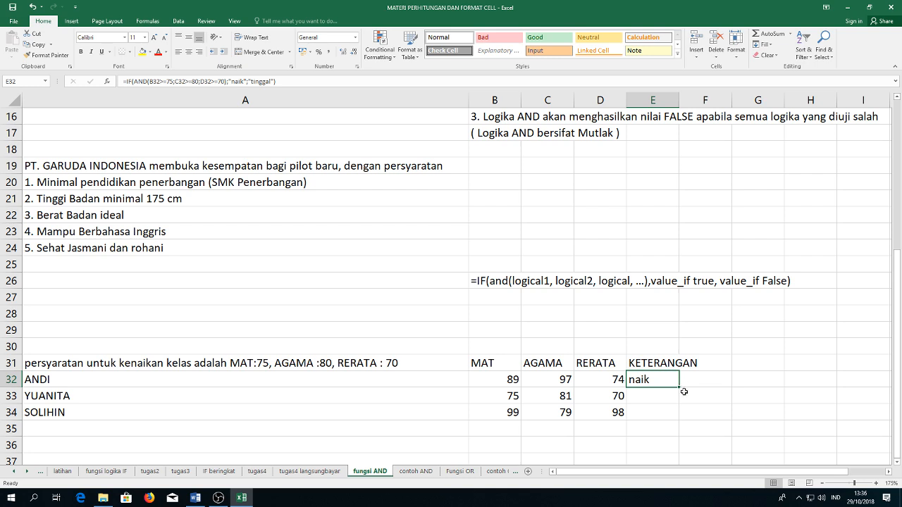
left_click_drag(680, 387, 682, 419)
left_click(746, 418)
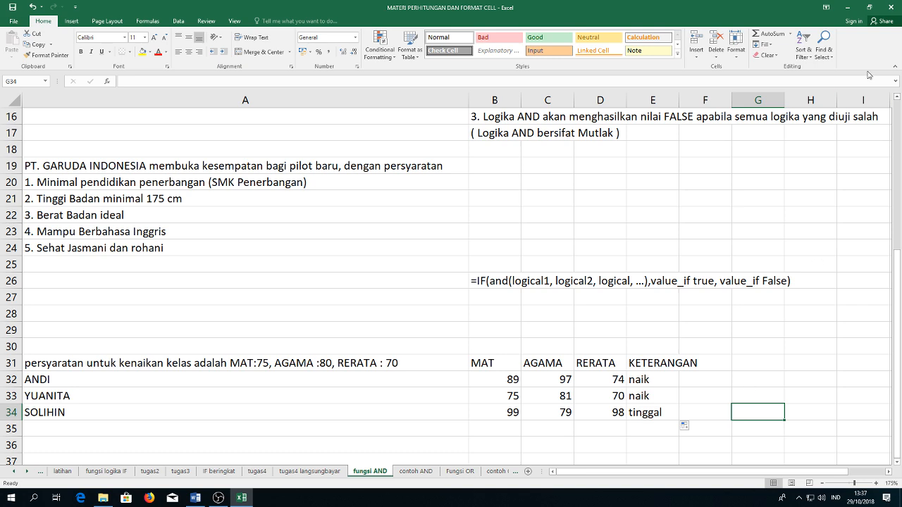
left_click(565, 413)
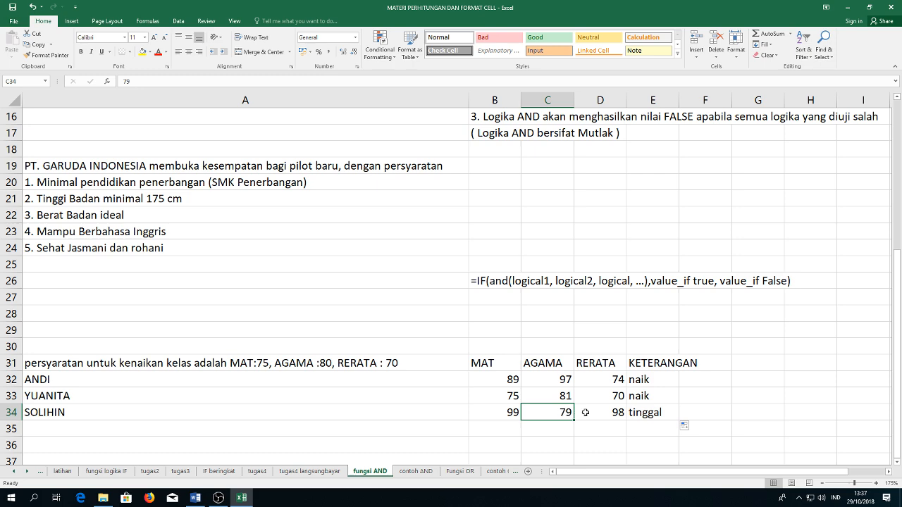
left_click(609, 373)
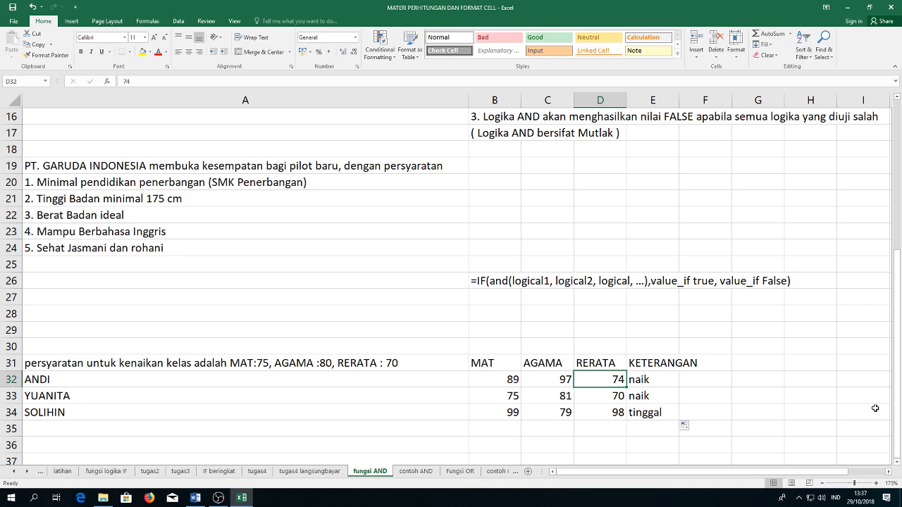
type("100")
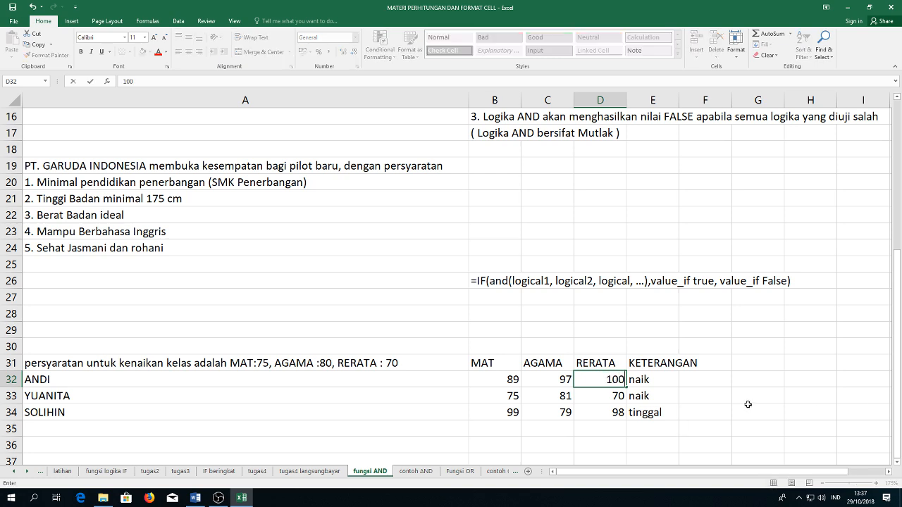
key("Return")
key("Up")
key("Left")
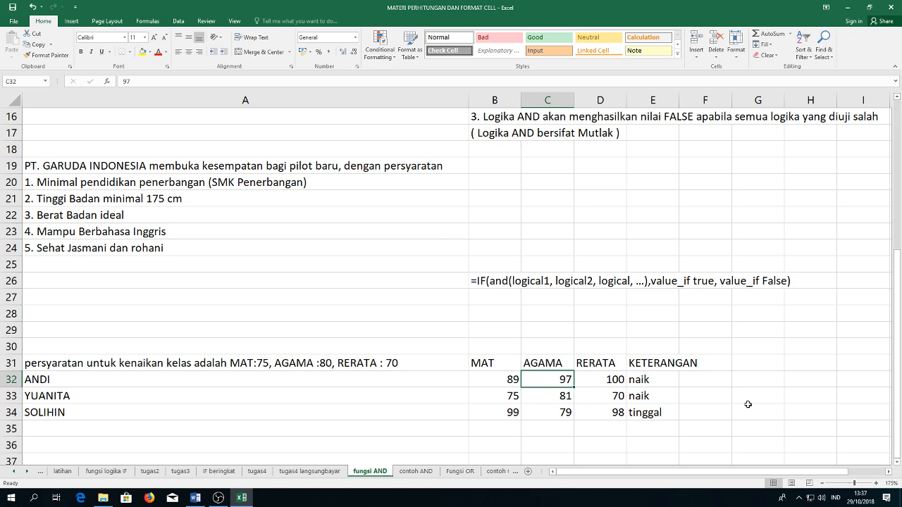
key("ctrl+z")
Step: Set the third student's RERATA score in D34 and MAT score in B34 to 100
key("Down")
key("Down")
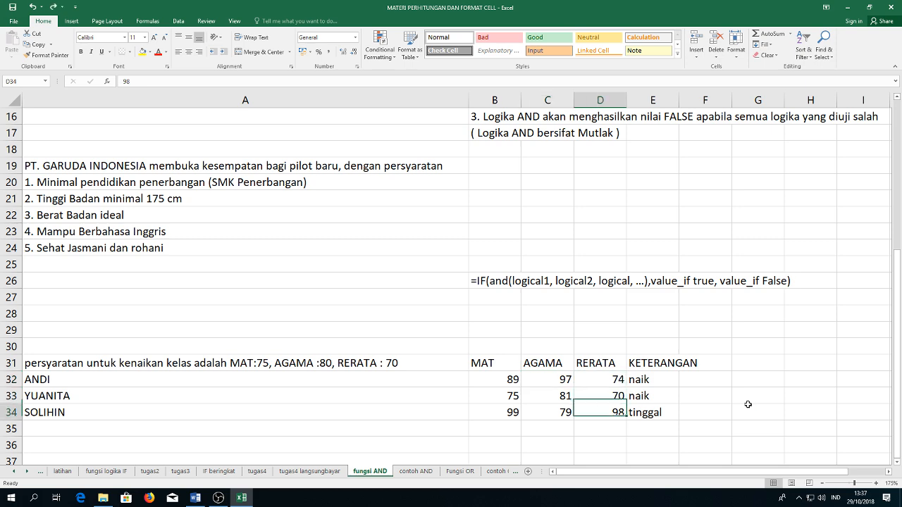
type("100")
key("Return")
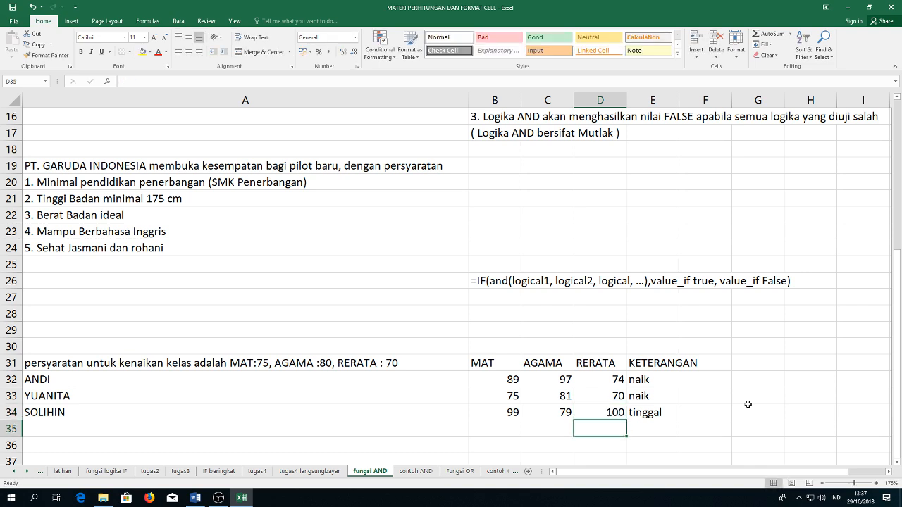
key("Left")
key("Left")
key("Up")
type("100")
key("Return")
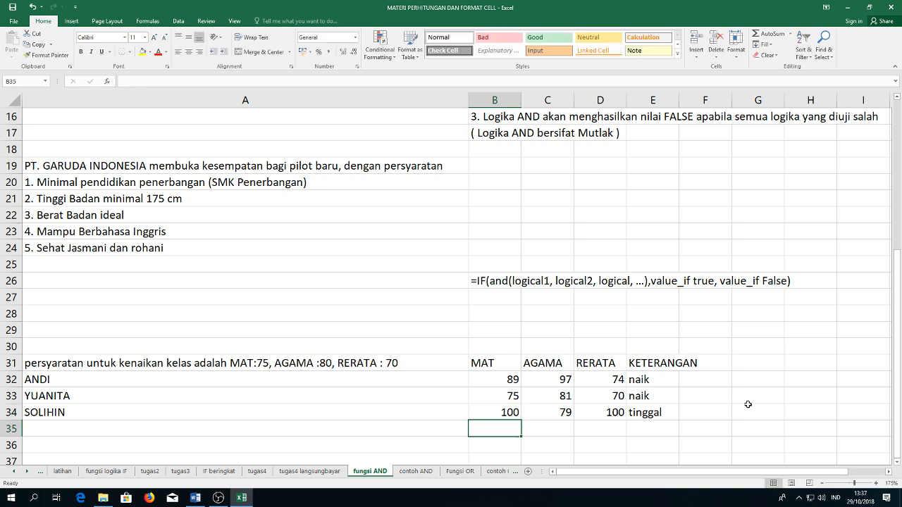
Step: Set the second student's AGAMA score in C33 to 80
key("Up")
key("Up")
key("Right")
key("Right")
key("Left")
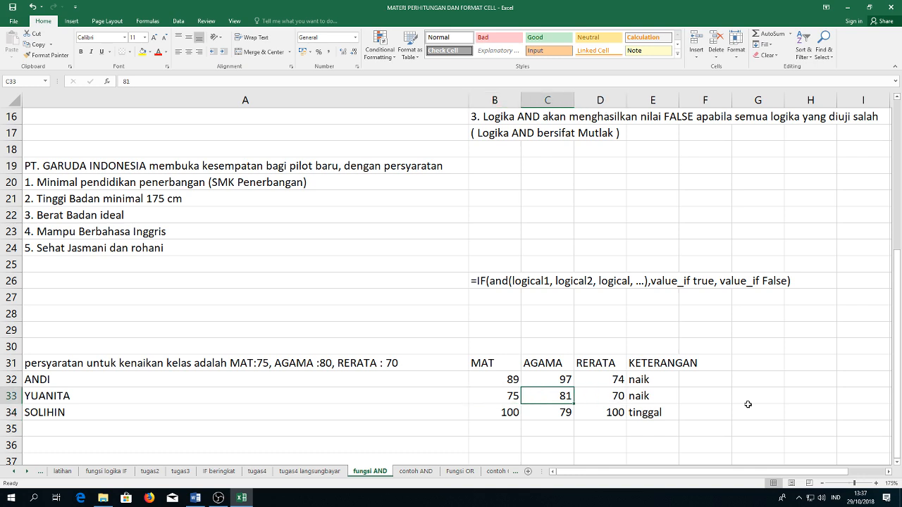
type("80")
key("Return")
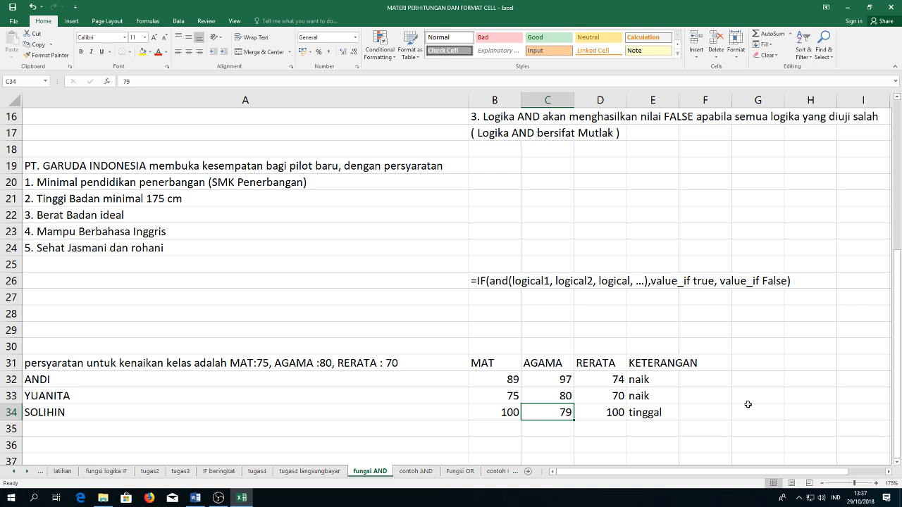
Step: Examine the test participants' table on the contoh AND sheet, and return to the fungsi AND sheet
left_click(415, 471)
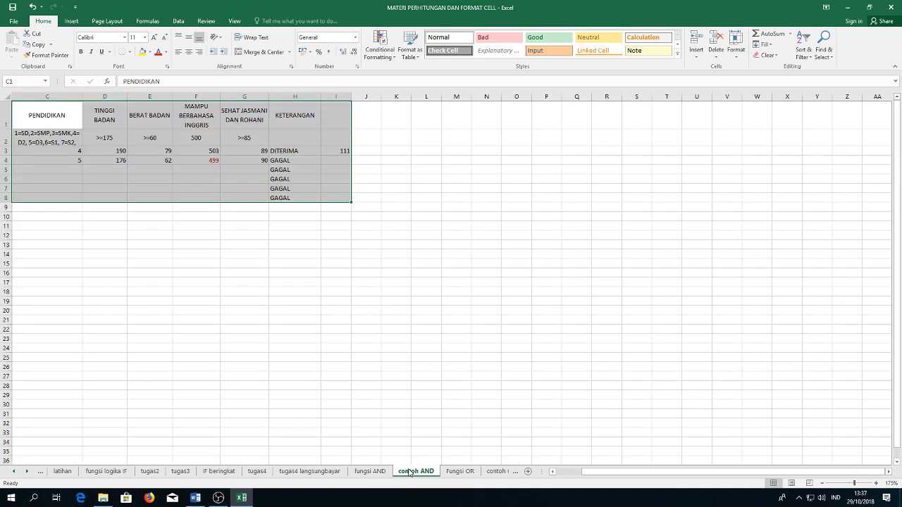
left_click(526, 338)
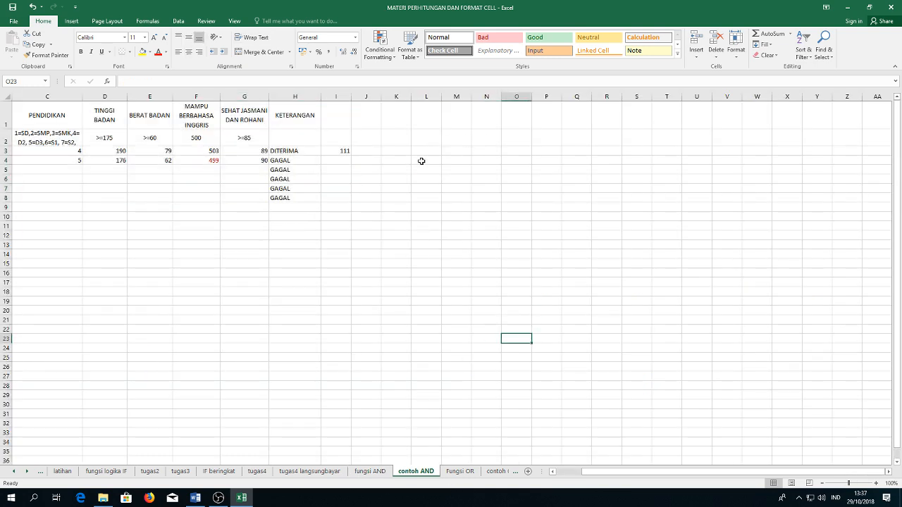
scroll(421, 162, "up", 3, "ctrl")
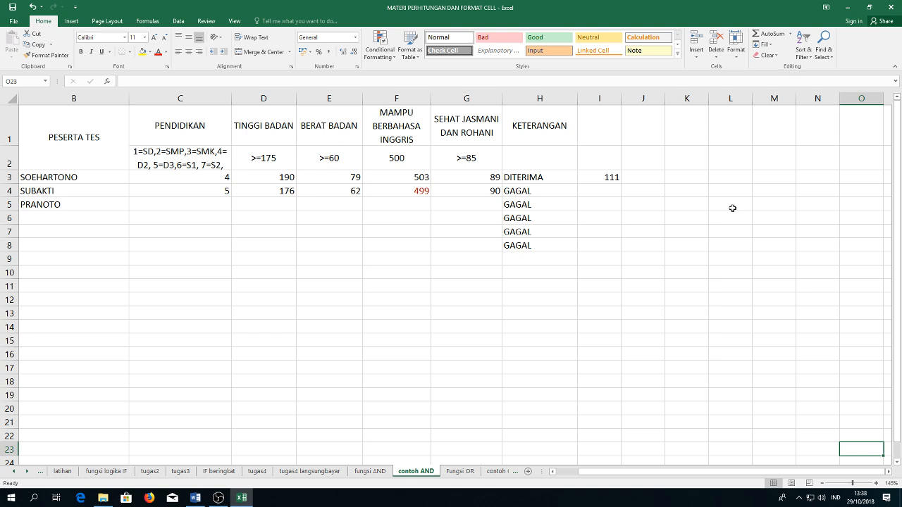
left_click(361, 471)
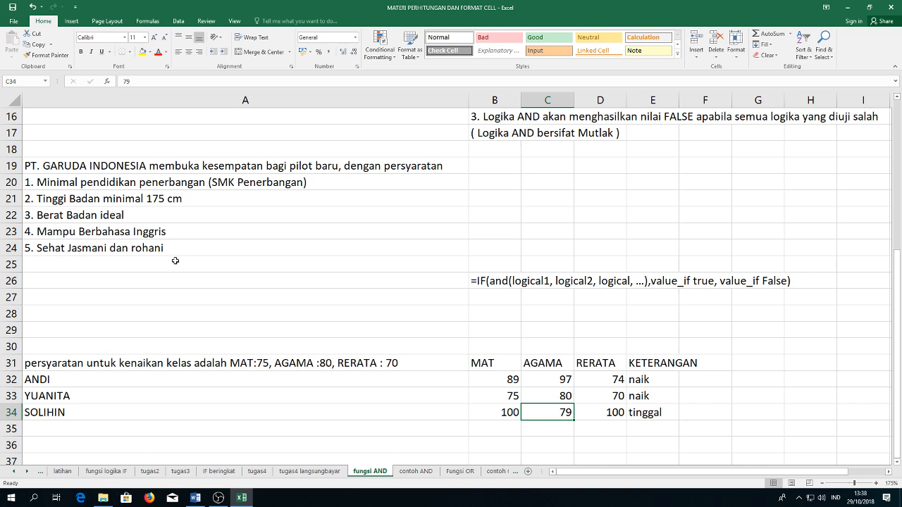
Step: On the contoh AND sheet, set the first participant's PENDIDIKAN code in C3 to 6
left_click(415, 472)
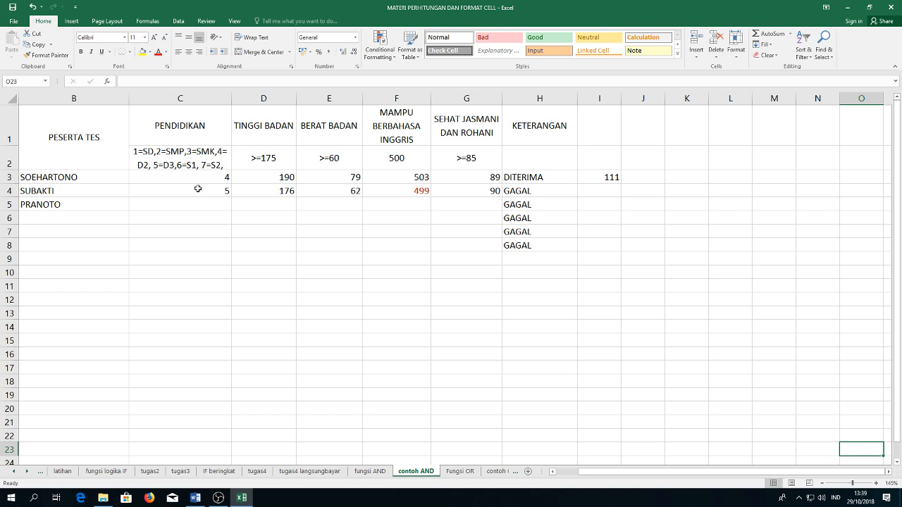
left_click(217, 177)
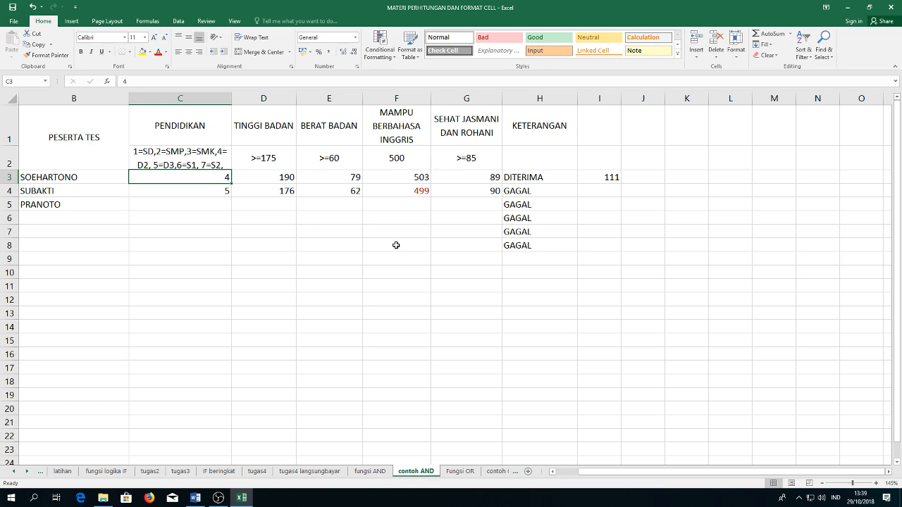
type("6")
key("Return")
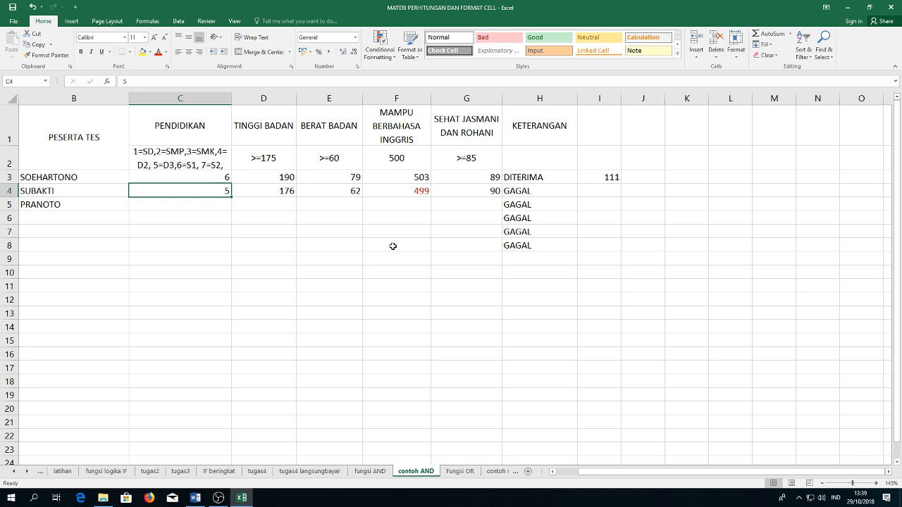
Step: Examine the first participant's scores, the English and health requirements, and the IF with AND formula in H3
left_click(272, 178)
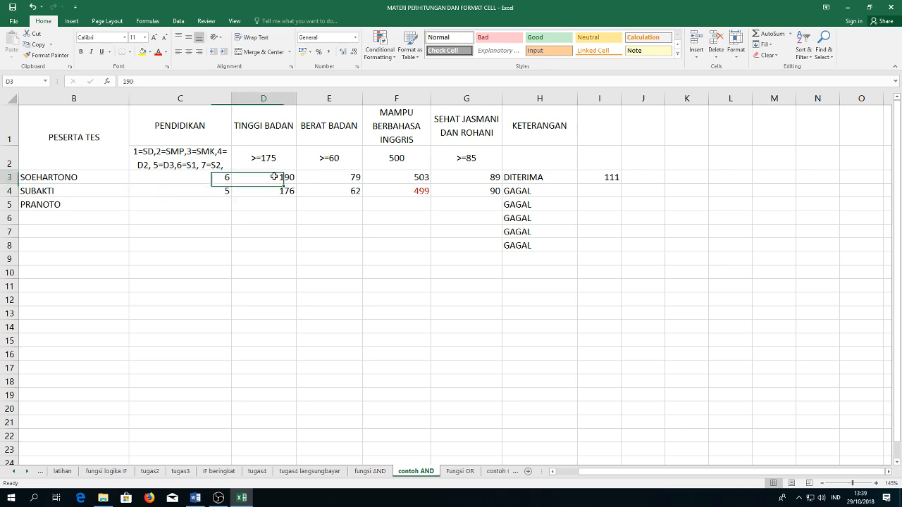
left_click(331, 173)
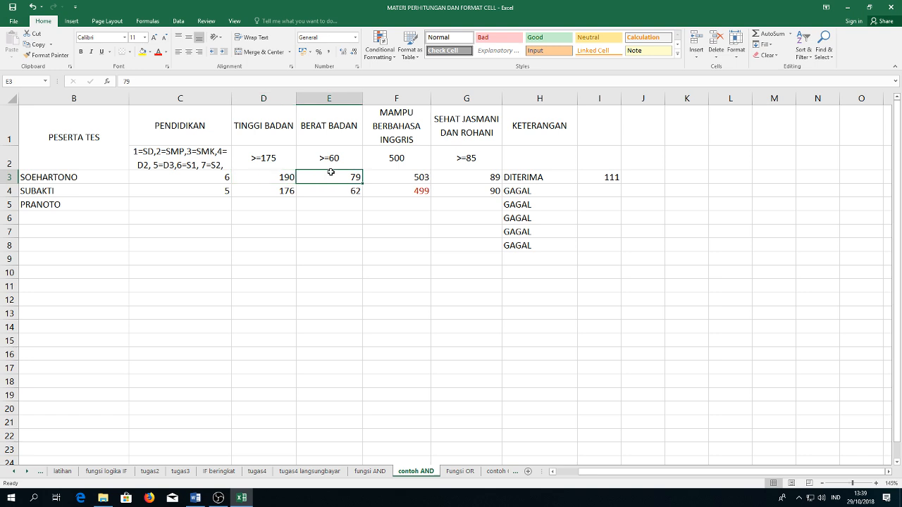
left_click(388, 173)
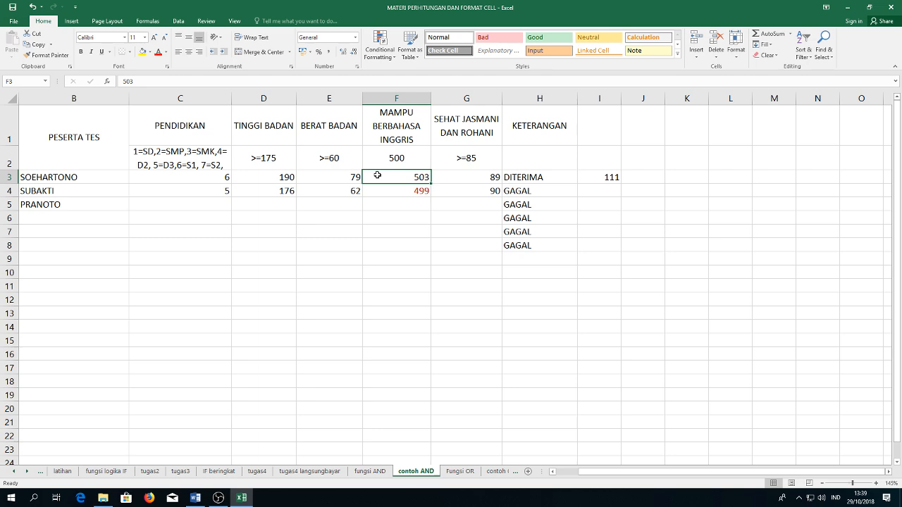
left_click(394, 157)
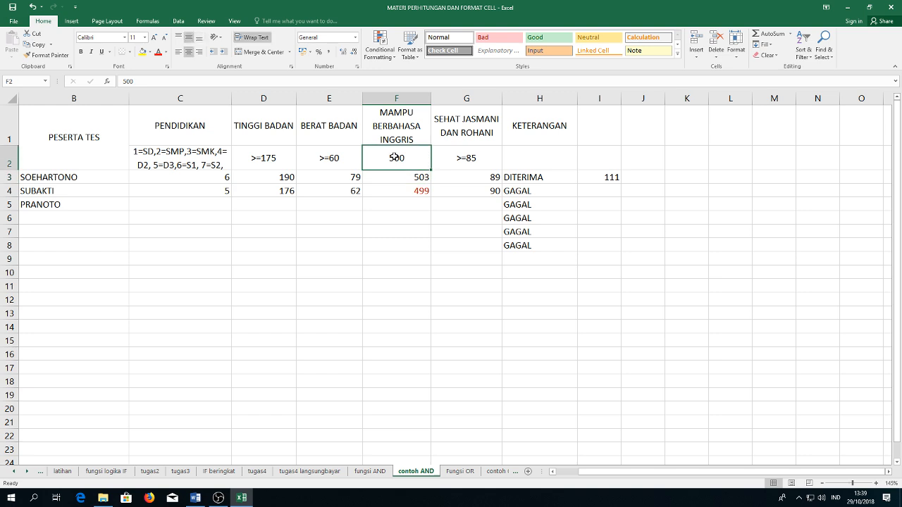
left_click(457, 155)
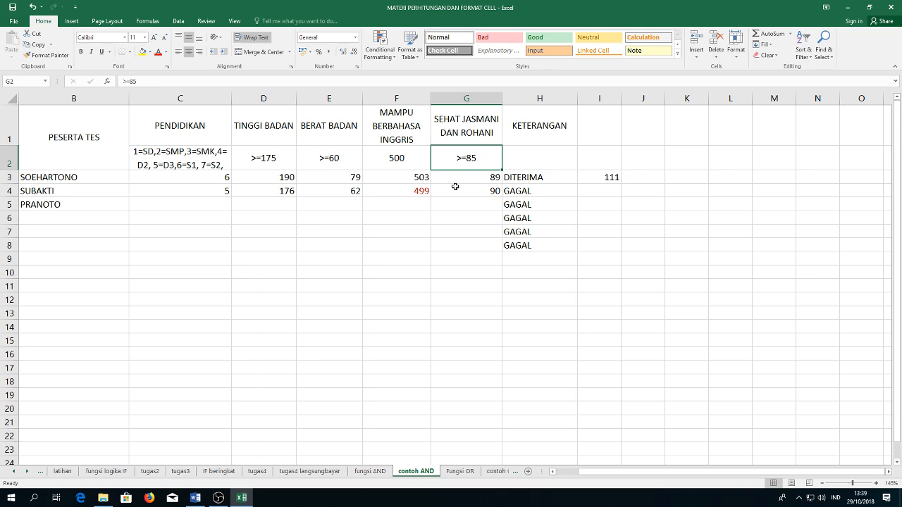
double_click(529, 177)
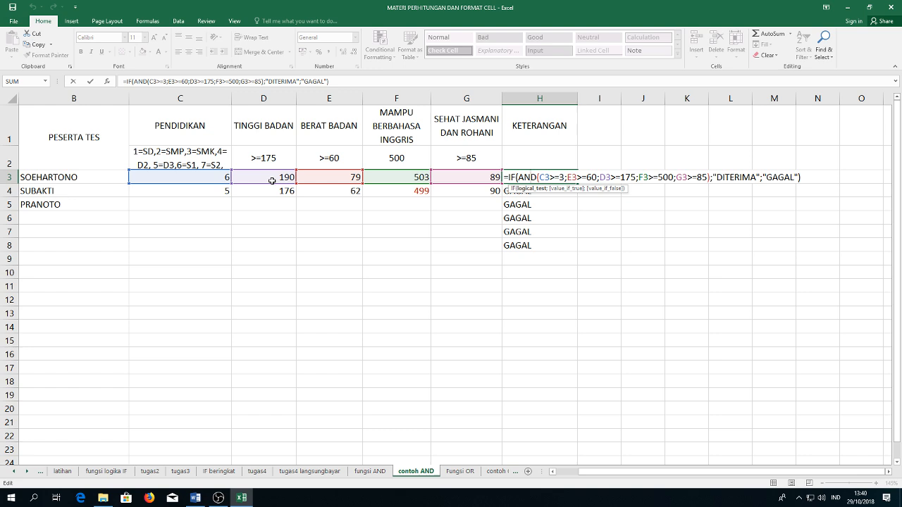
left_click(712, 177)
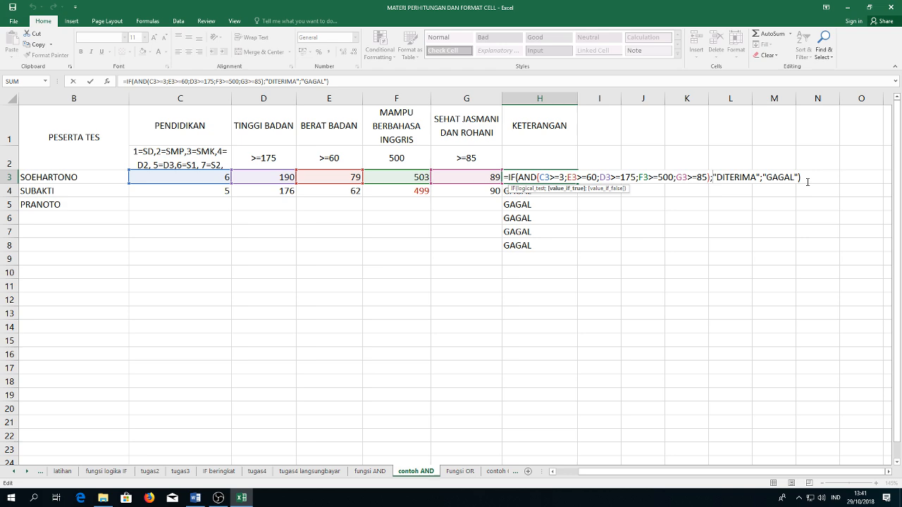
key("Return")
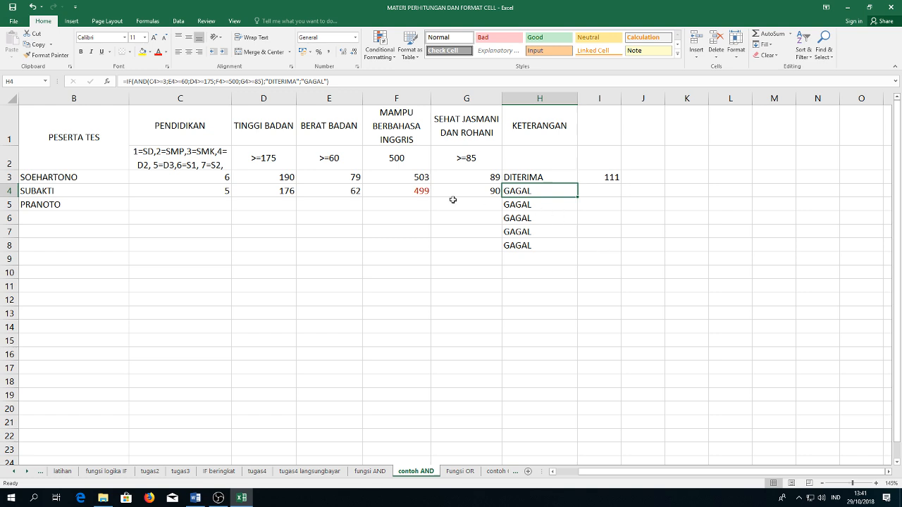
Step: Test the KETERANGAN formula by setting the first participant's PENDIDIKAN code in C3 to 2, and restore it to 6
left_click(227, 177)
type("2")
key("Return")
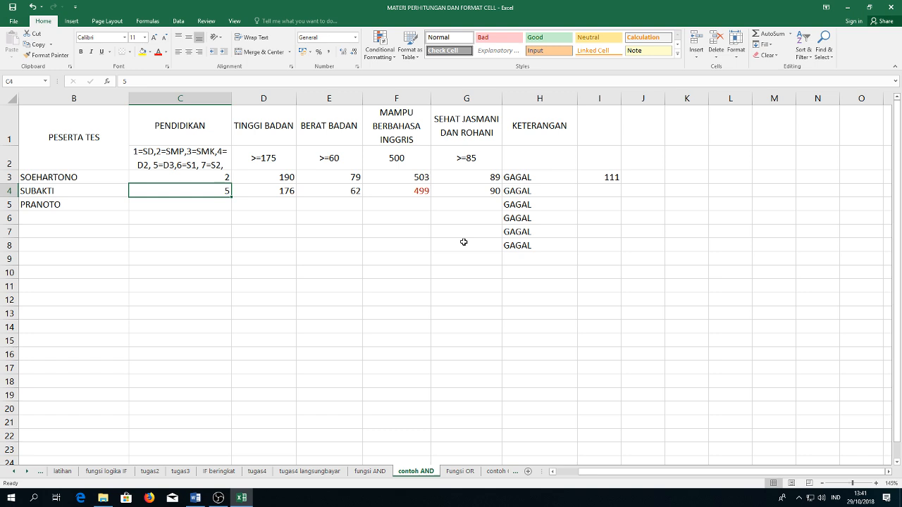
left_click(212, 175)
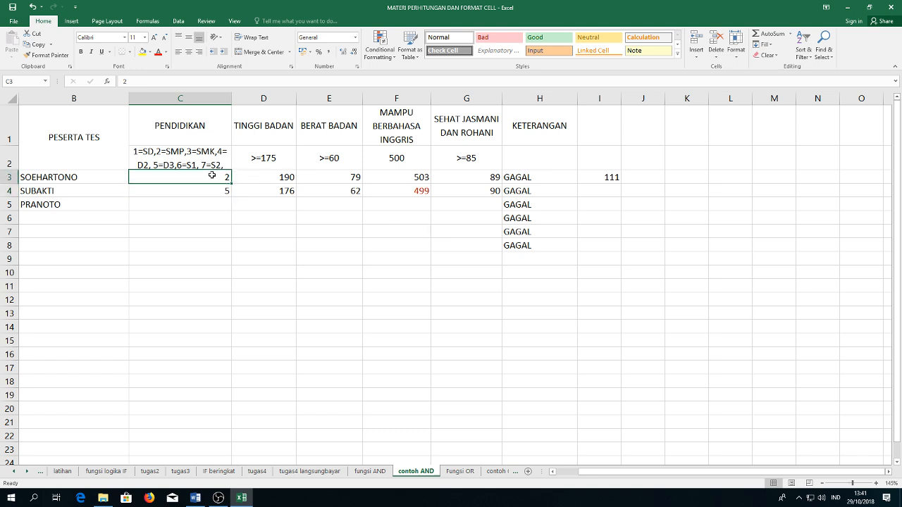
type("6")
key("Return")
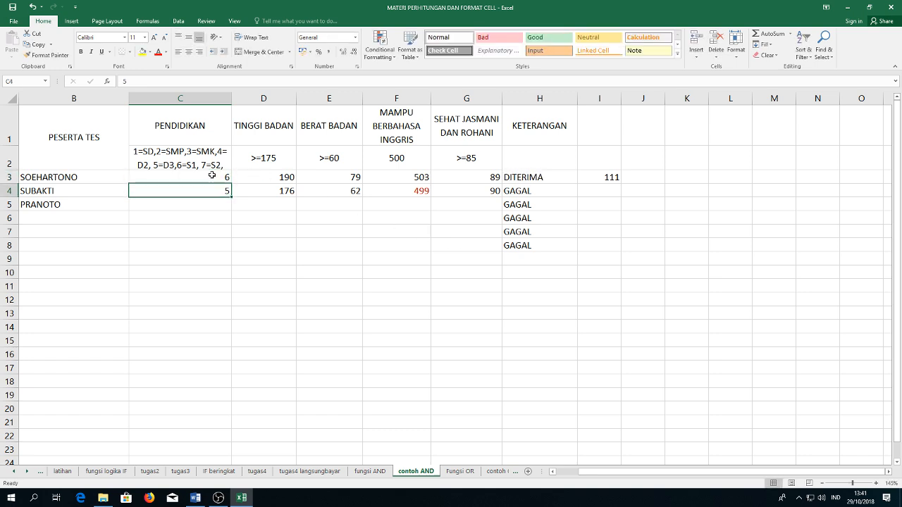
Step: Set the second participant's MAMPU BERBAHASA INGGRIS score in F4 to 500
left_click(427, 192)
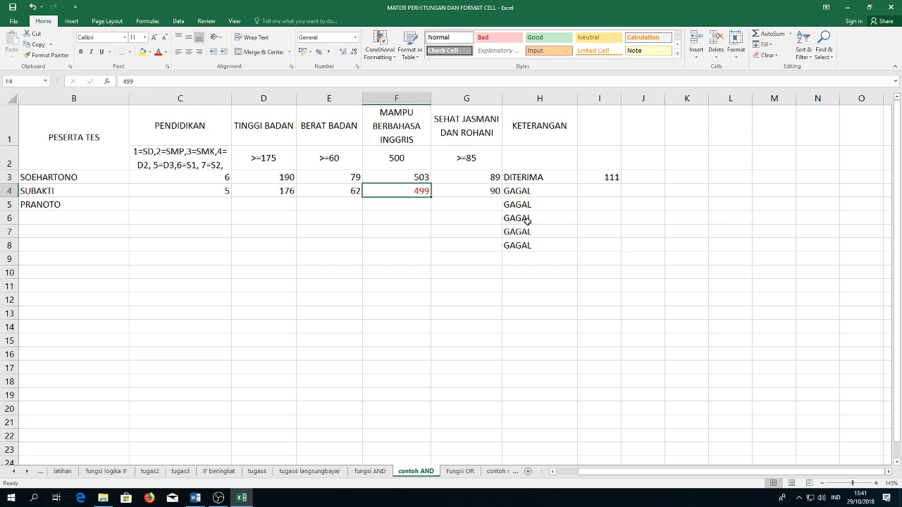
type("50")
key("Return")
key("Up")
type("500")
key("Return")
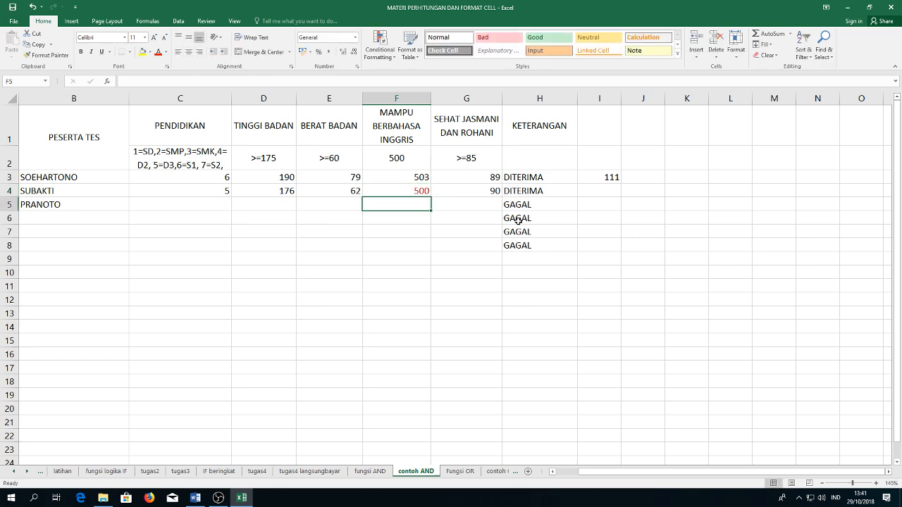